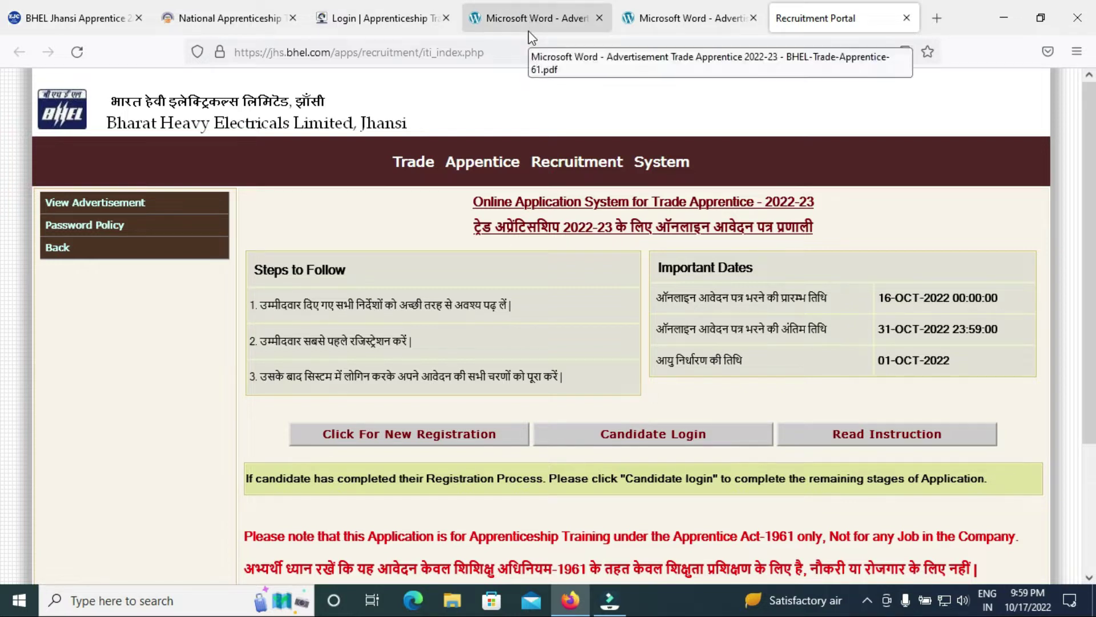
Move the Trade Apprentice notification tab so it sits directly after the BHEL Jhansi article tab.
{"action": "left_click", "coordinate": [628, 7]}
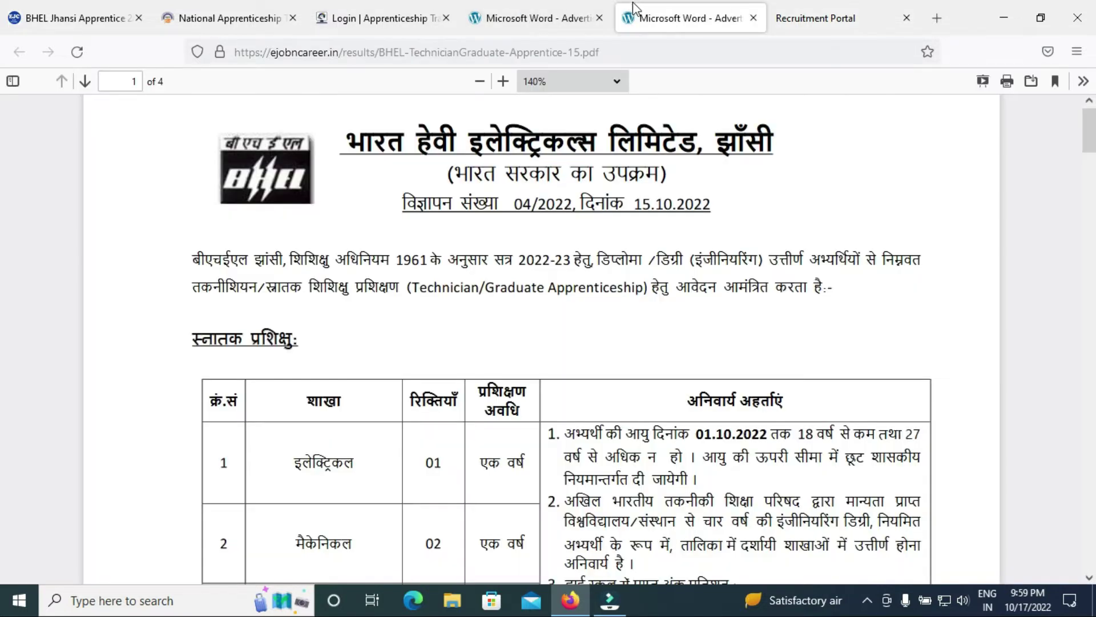
{"action": "left_click", "coordinate": [599, 17]}
{"action": "left_click", "coordinate": [400, 18]}
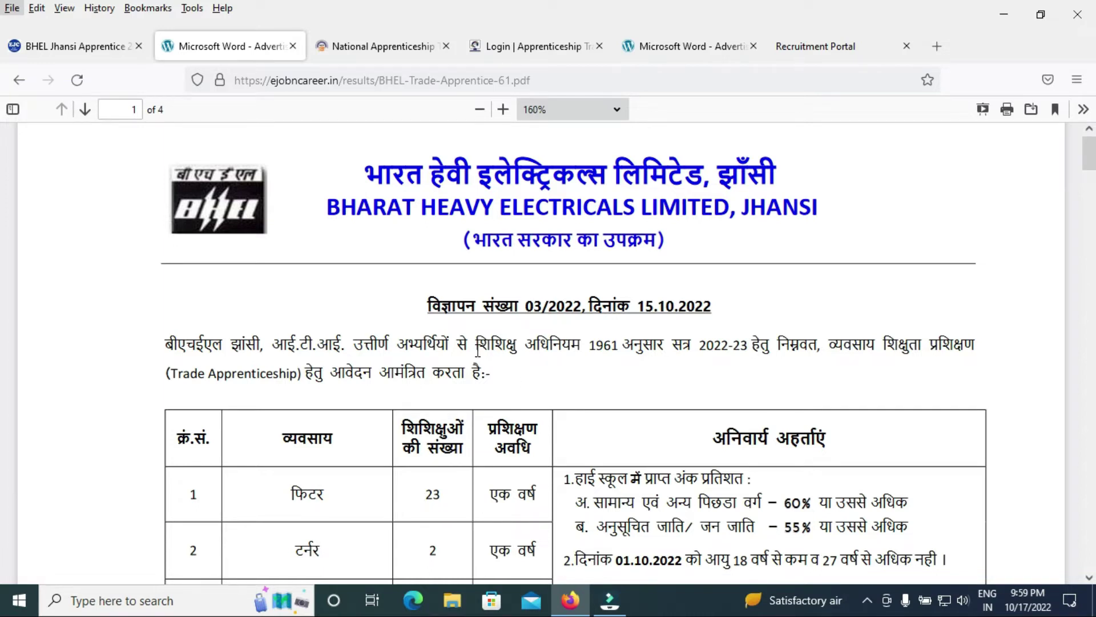
Check the NATS and NAPS login pages and skim through the BHEL Technician/Graduate Apprentice notification PDF.
{"action": "left_click", "coordinate": [355, 47]}
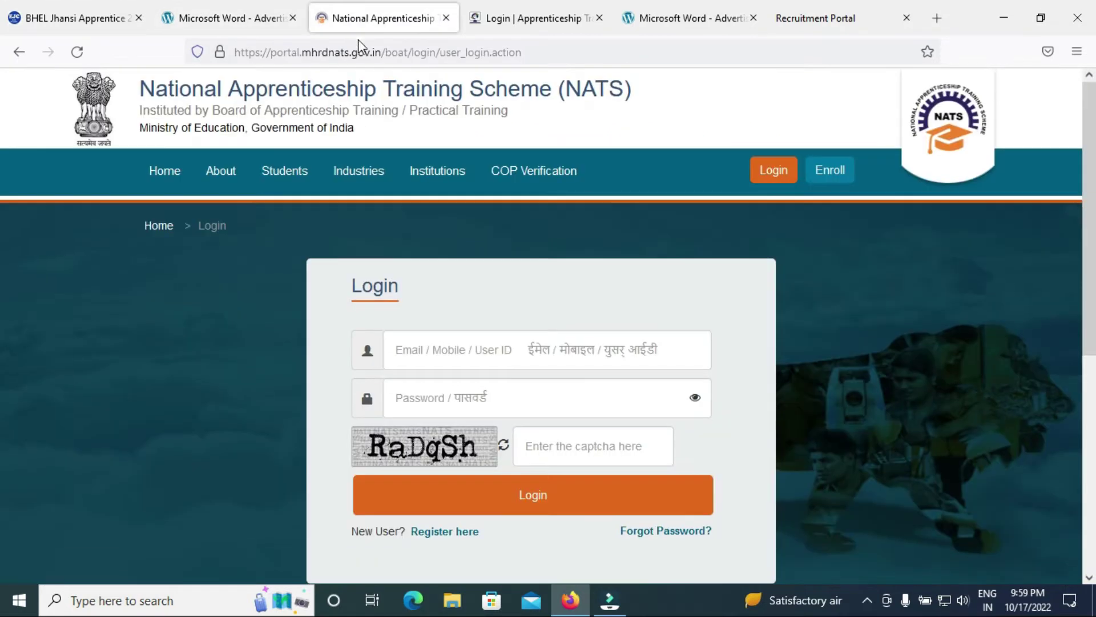
{"action": "left_click", "coordinate": [505, 17]}
{"action": "left_click", "coordinate": [636, 16]}
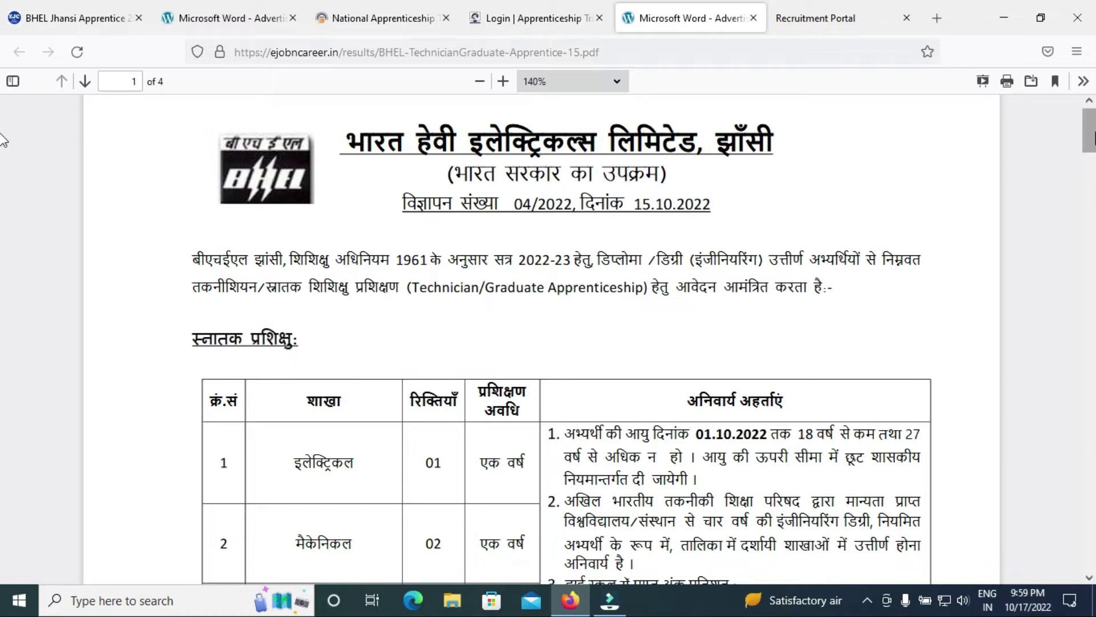
{"action": "scroll", "coordinate": [3, 143], "scroll_direction": "down", "scroll_amount": 4}
{"action": "scroll", "coordinate": [3, 164], "scroll_direction": "down", "scroll_amount": 6}
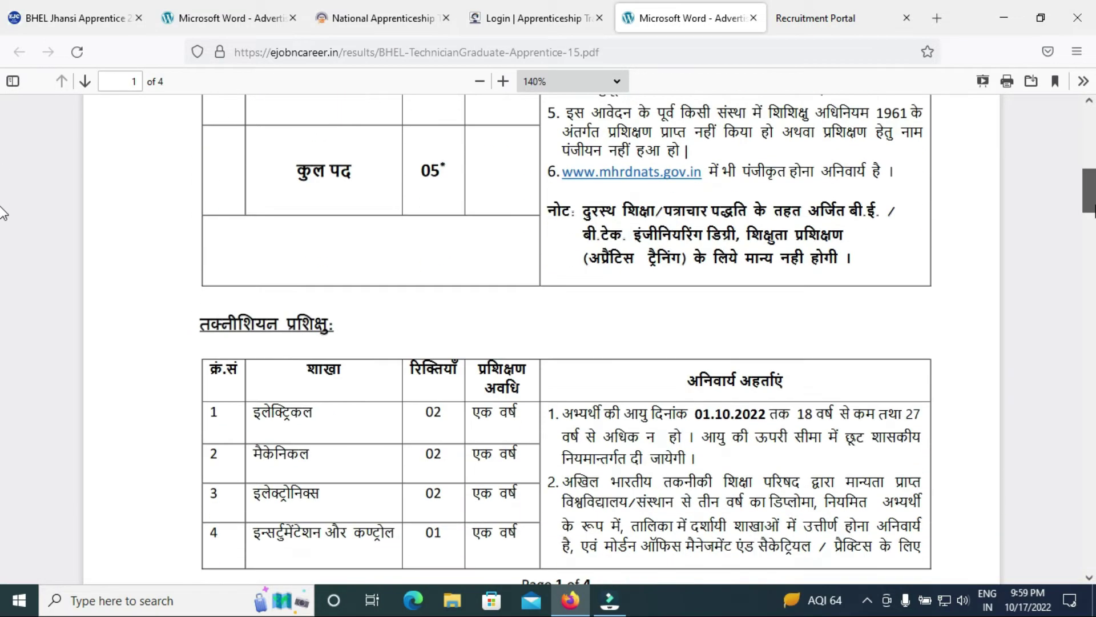
{"action": "scroll", "coordinate": [3, 201], "scroll_direction": "down", "scroll_amount": 15}
{"action": "scroll", "coordinate": [3, 257], "scroll_direction": "up", "scroll_amount": 20}
{"action": "left_click", "coordinate": [91, 22]}
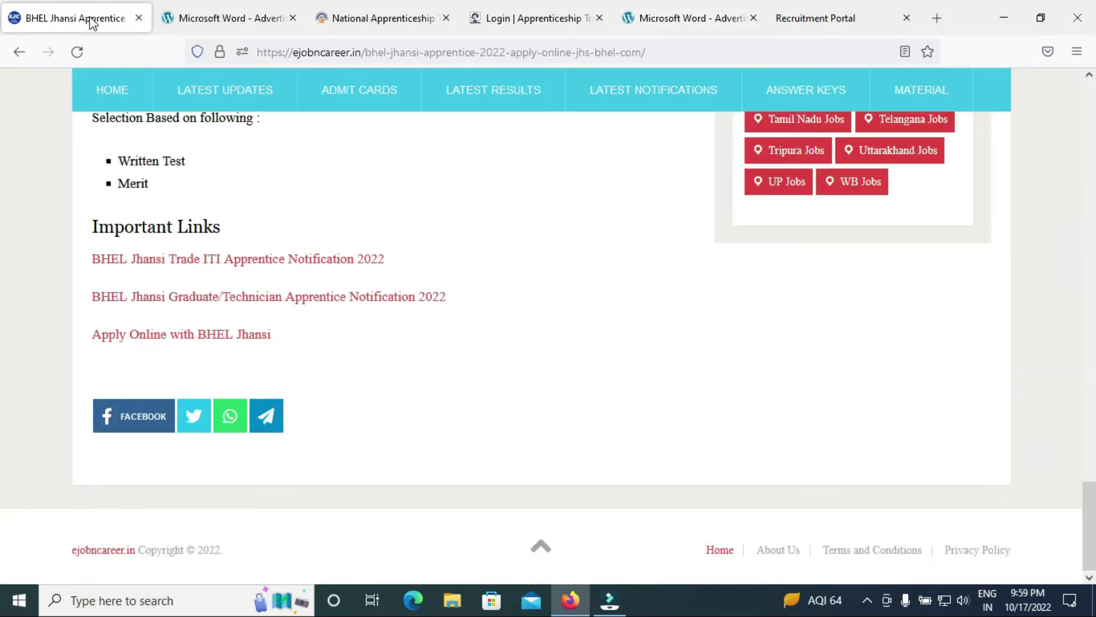
{"action": "left_click", "coordinate": [373, 22]}
{"action": "left_click", "coordinate": [524, 12]}
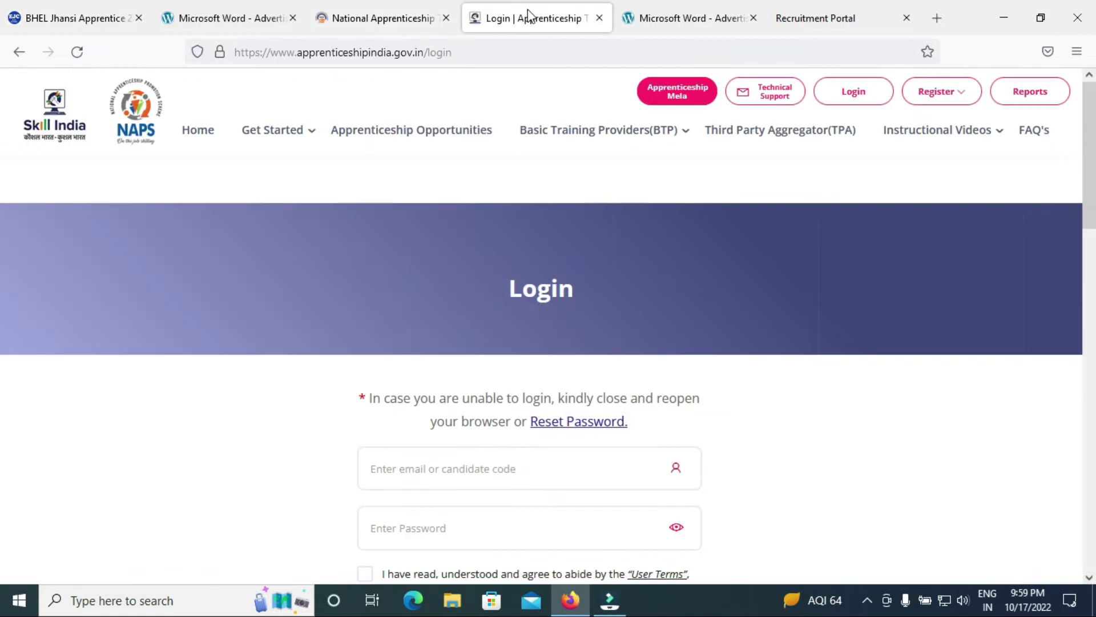
{"action": "left_click", "coordinate": [671, 20]}
Read the important dates and the trade, graduate and diploma vacancy lists in the BHEL Jhansi Apprentice article.
{"action": "left_click", "coordinate": [63, 19]}
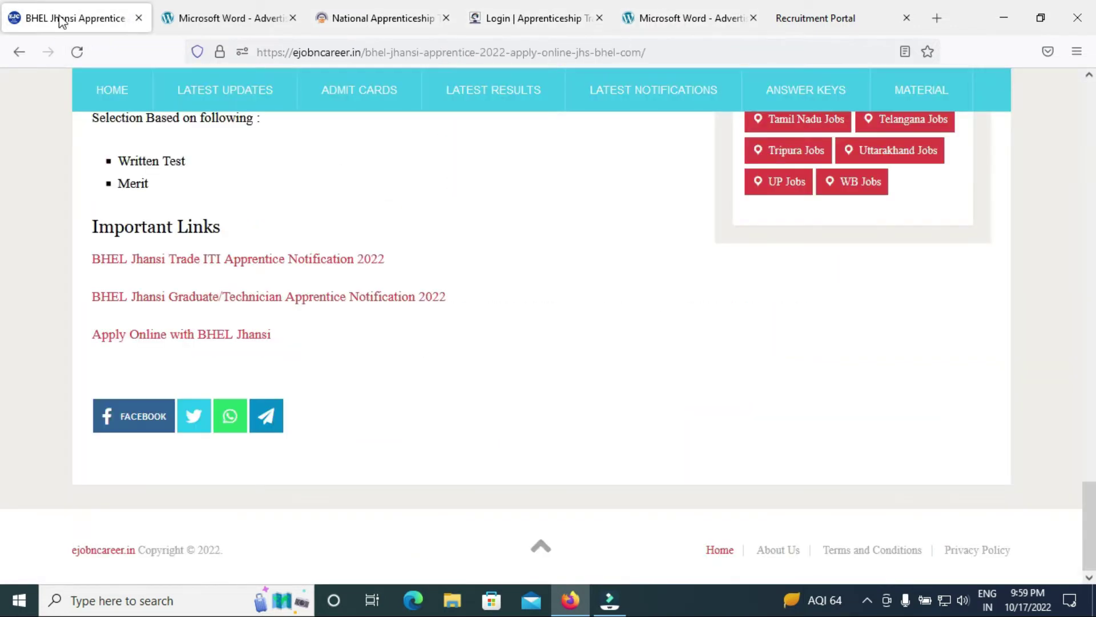
{"action": "left_click_drag", "start_coordinate": [1091, 505], "coordinate": [1094, 296]}
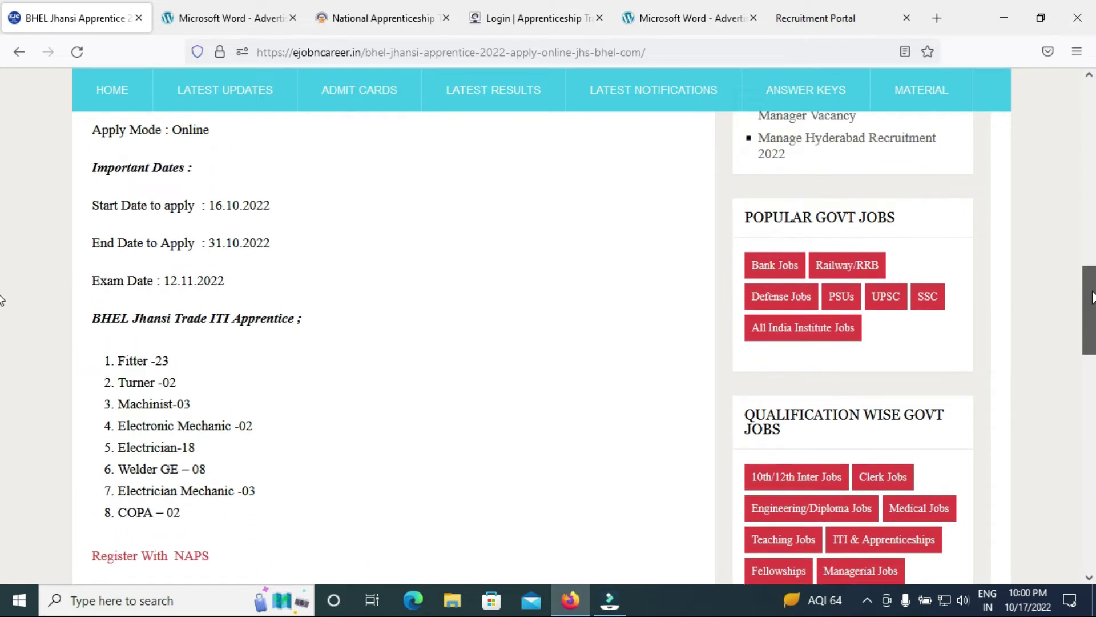
{"action": "scroll", "coordinate": [1092, 297], "scroll_direction": "down", "scroll_amount": 1}
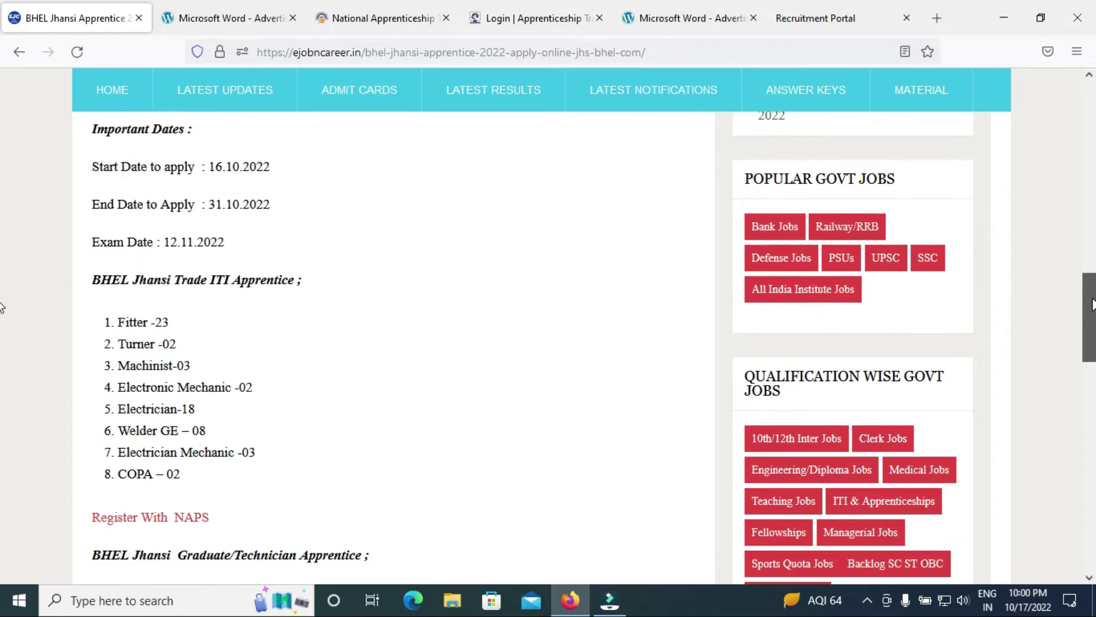
{"action": "scroll", "coordinate": [1091, 324], "scroll_direction": "down", "scroll_amount": 1}
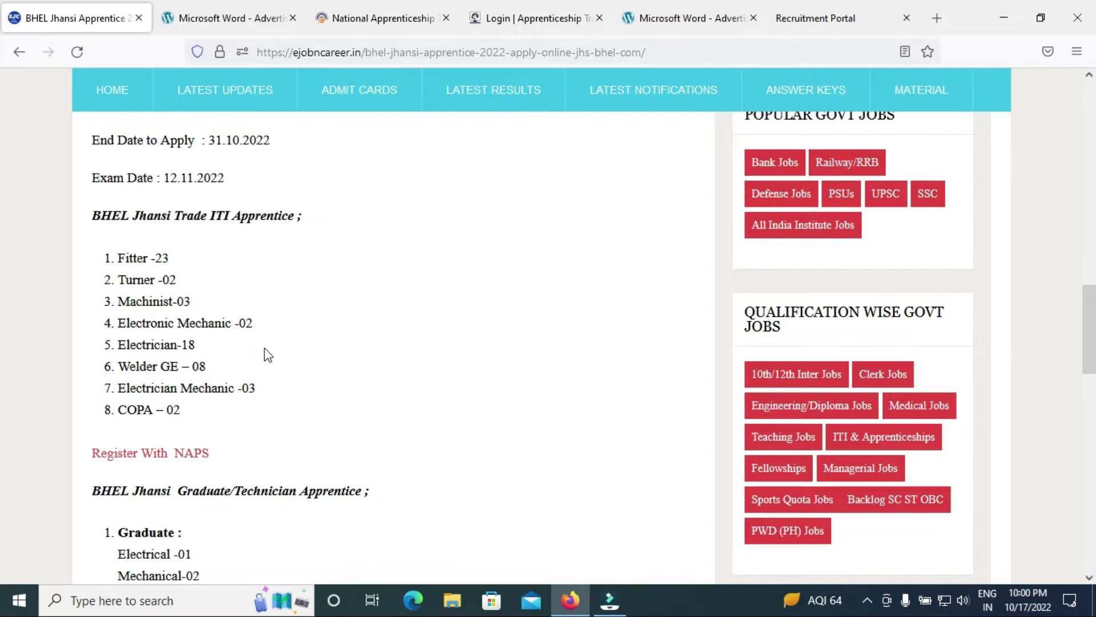
{"action": "scroll", "coordinate": [1086, 345], "scroll_direction": "down", "scroll_amount": 2}
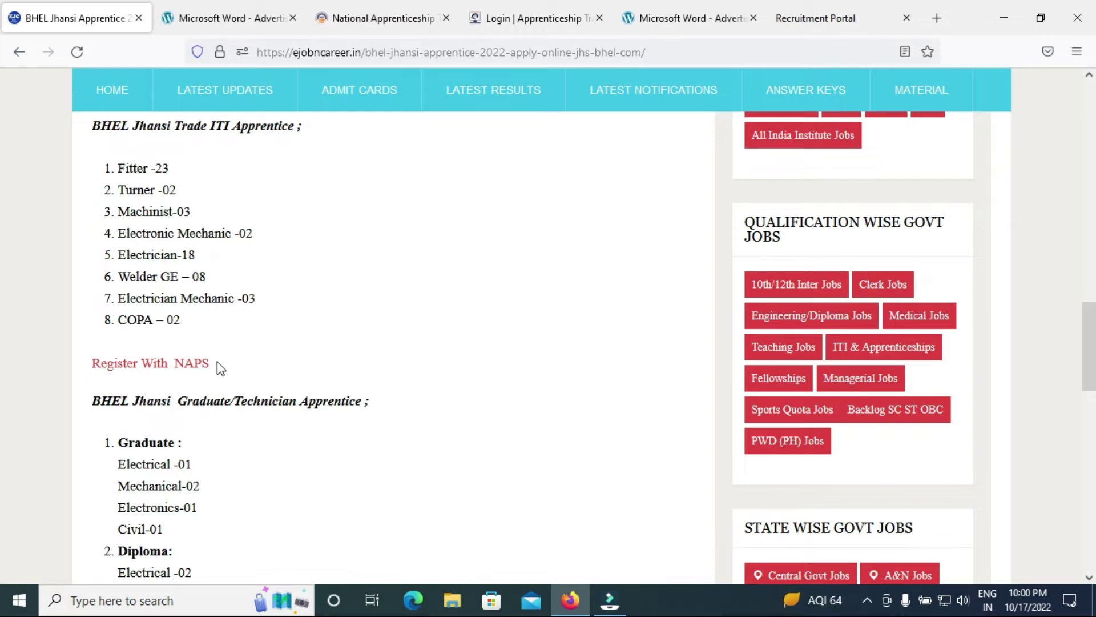
{"action": "scroll", "coordinate": [3, 343], "scroll_direction": "down", "scroll_amount": 3}
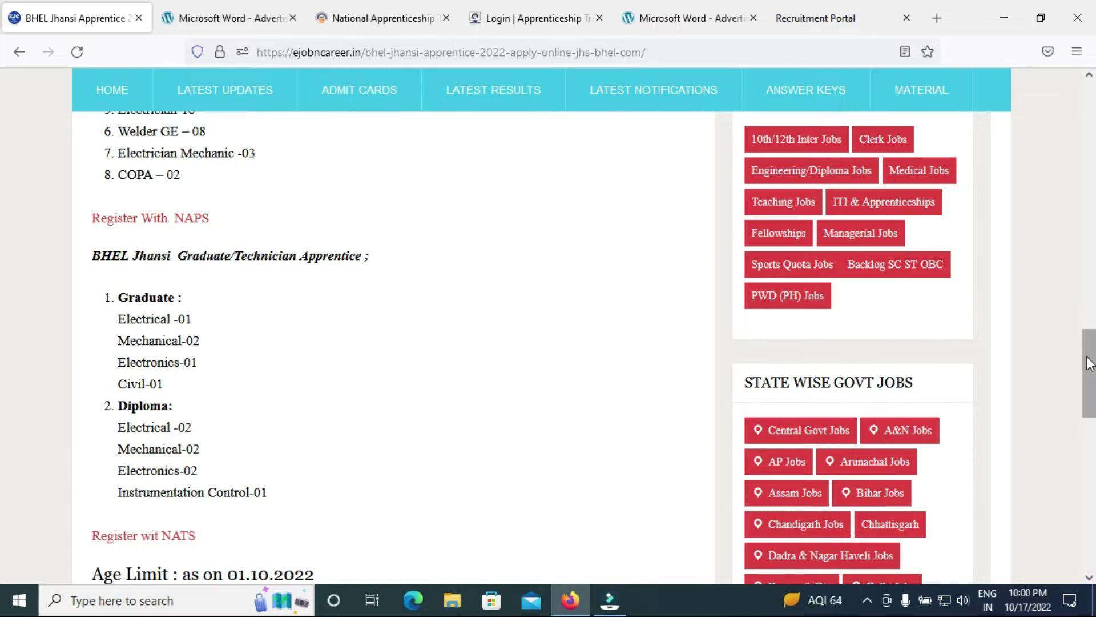
{"action": "scroll", "coordinate": [1087, 337], "scroll_direction": "down", "scroll_amount": 2}
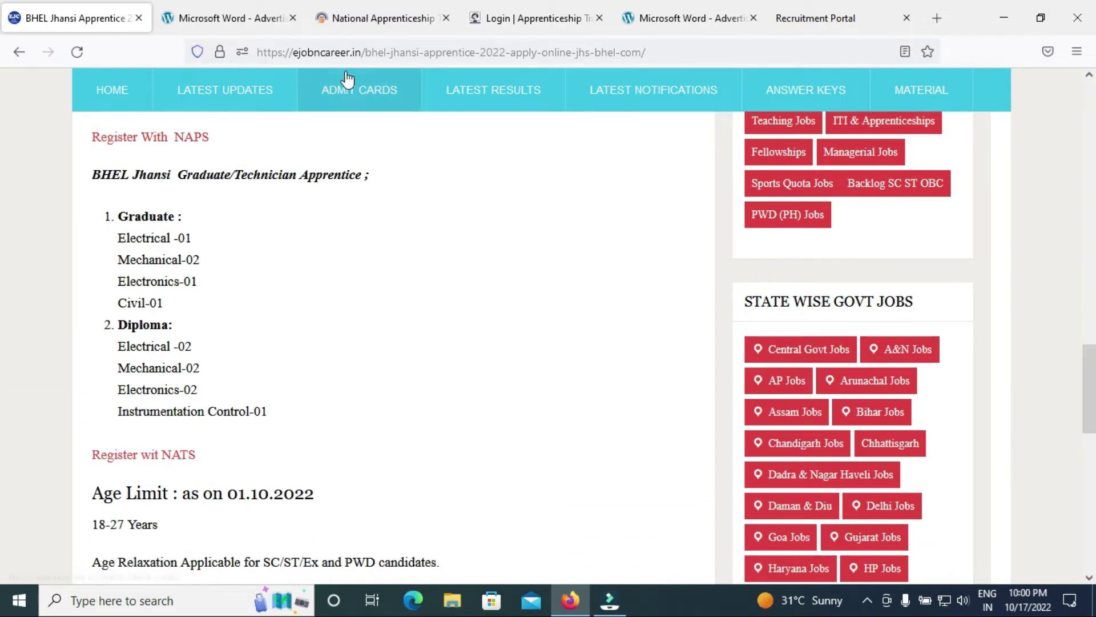
Open the candidate registration form on the NAPS apprenticeship portal and mark the candidate as an ITI student.
{"action": "left_click", "coordinate": [529, 22]}
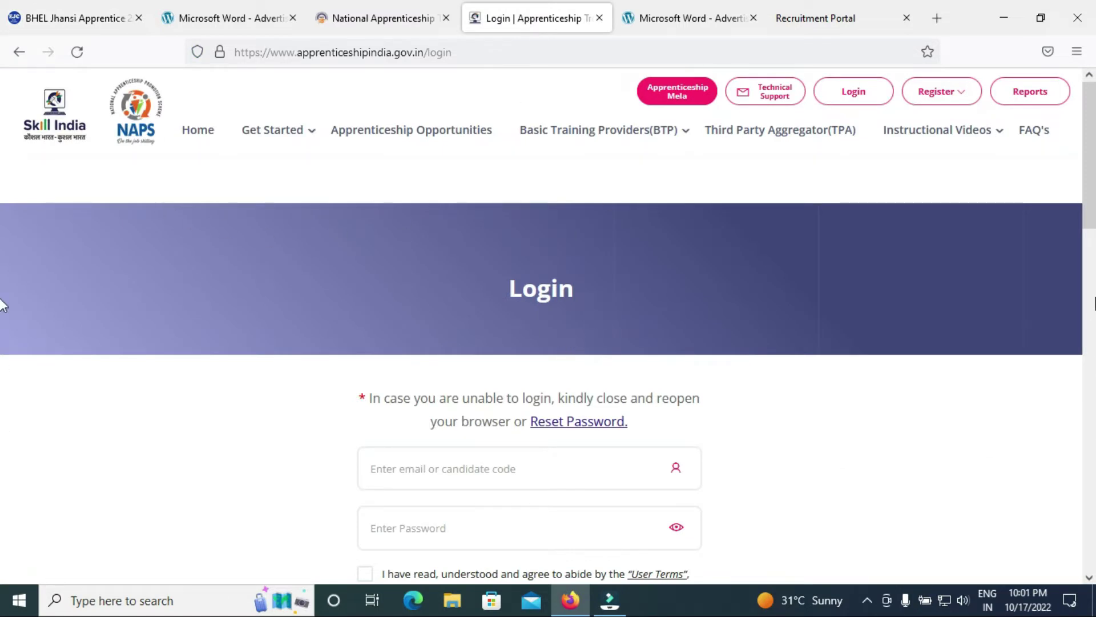
{"action": "scroll", "coordinate": [1, 239], "scroll_direction": "down", "scroll_amount": 3}
{"action": "scroll", "coordinate": [516, 338], "scroll_direction": "up", "scroll_amount": 3}
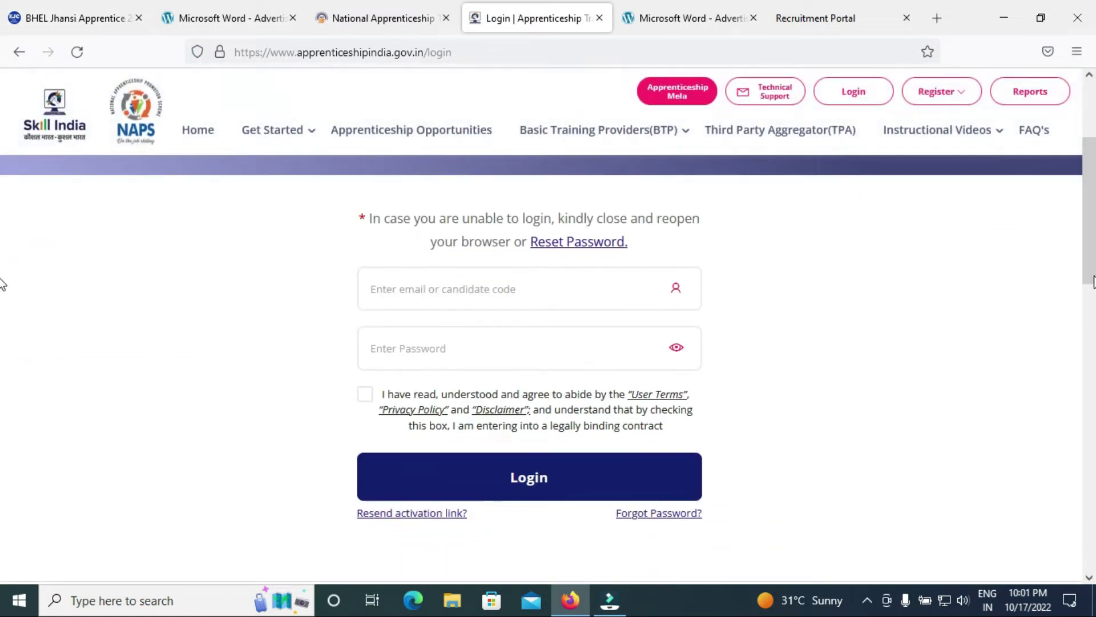
{"action": "left_click", "coordinate": [939, 95]}
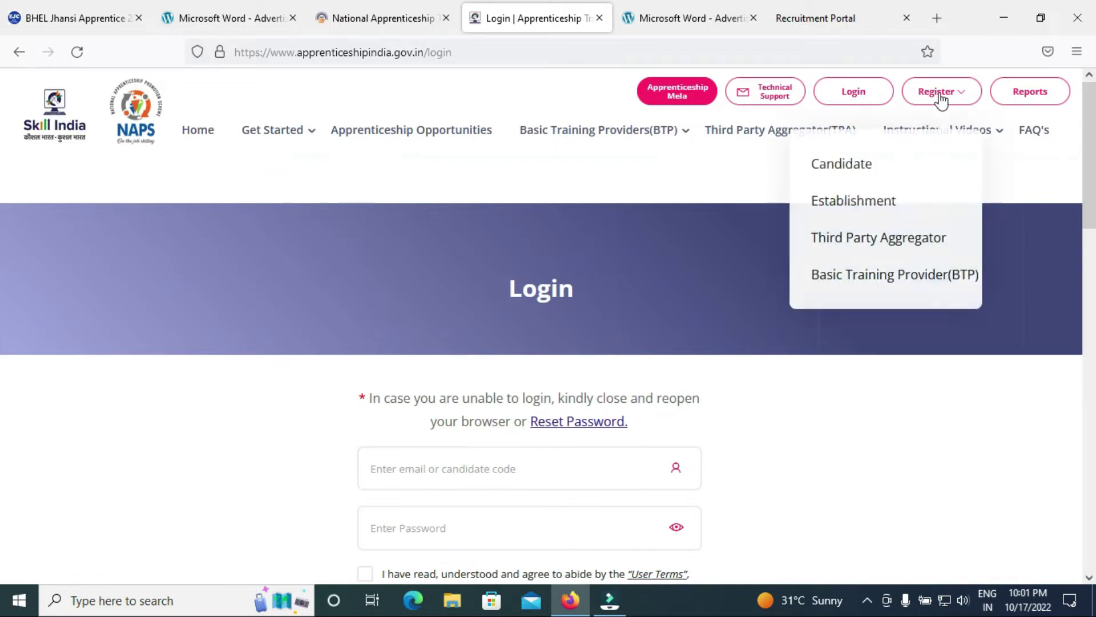
{"action": "left_click", "coordinate": [842, 167]}
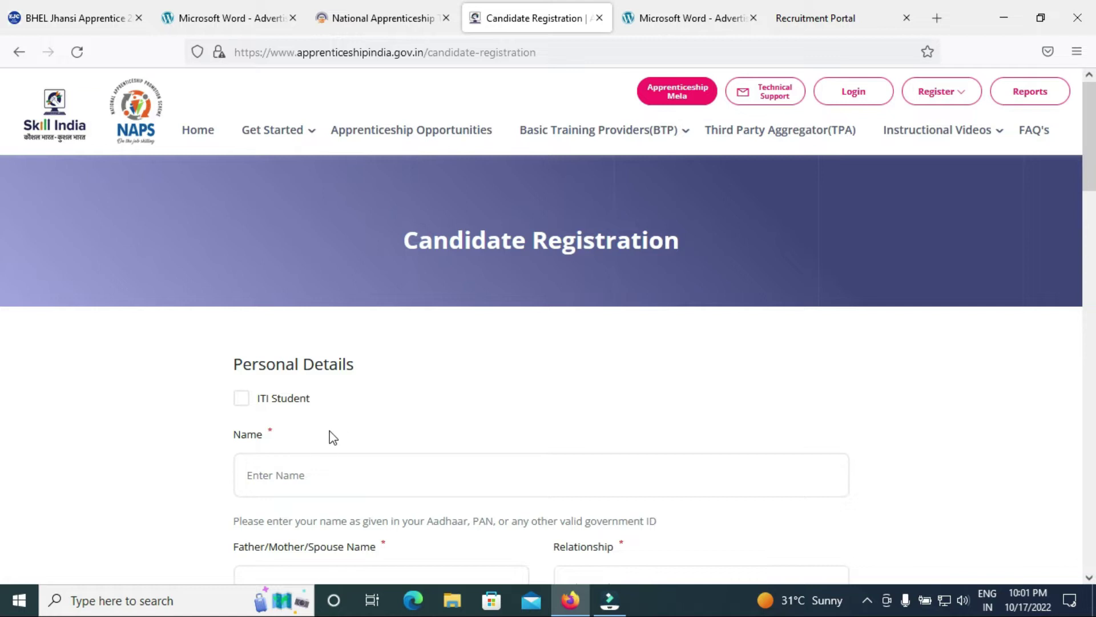
{"action": "left_click", "coordinate": [241, 399]}
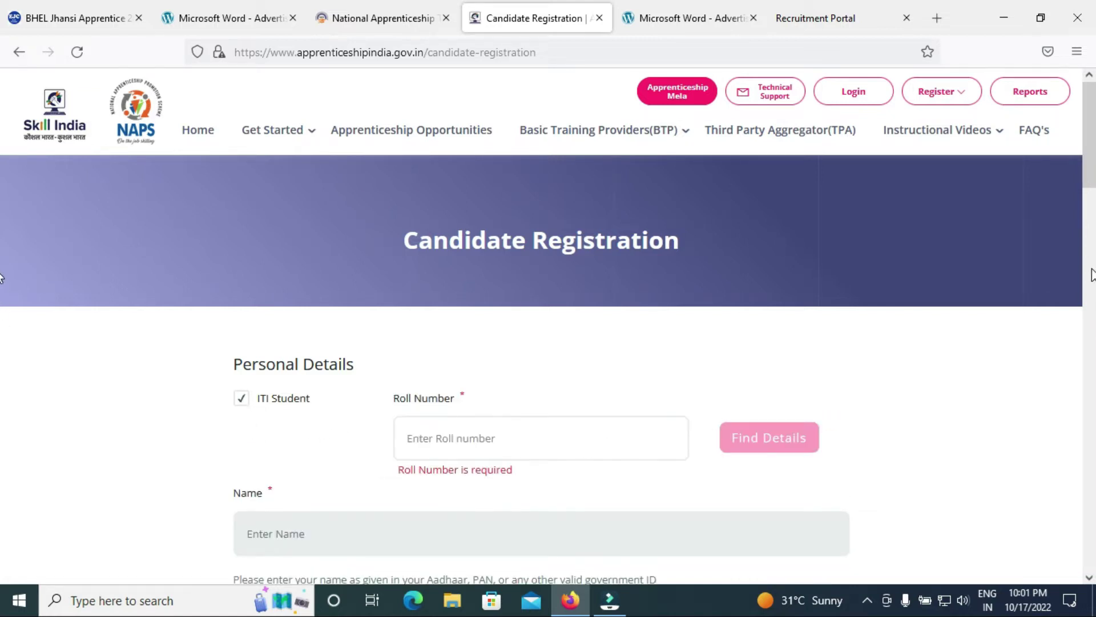
Review the required fields of the NAPS candidate registration form, from personal details down to password and submission.
{"action": "scroll", "coordinate": [3, 214], "scroll_direction": "down", "scroll_amount": 8}
{"action": "scroll", "coordinate": [3, 215], "scroll_direction": "up", "scroll_amount": 6}
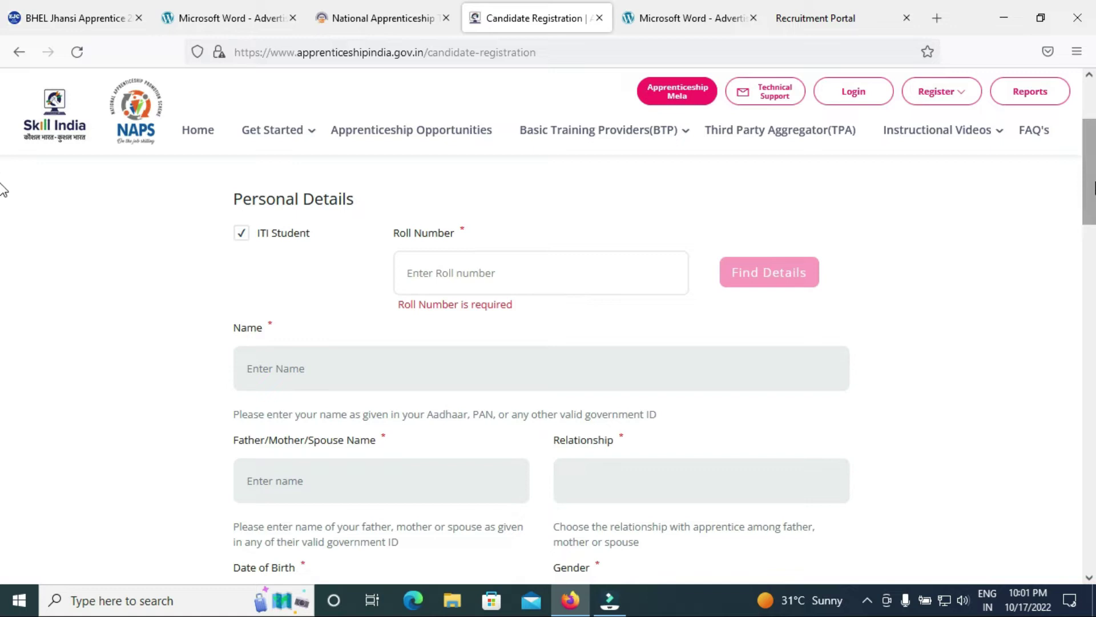
{"action": "scroll", "coordinate": [3, 205], "scroll_direction": "down", "scroll_amount": 2}
{"action": "scroll", "coordinate": [3, 222], "scroll_direction": "down", "scroll_amount": 12}
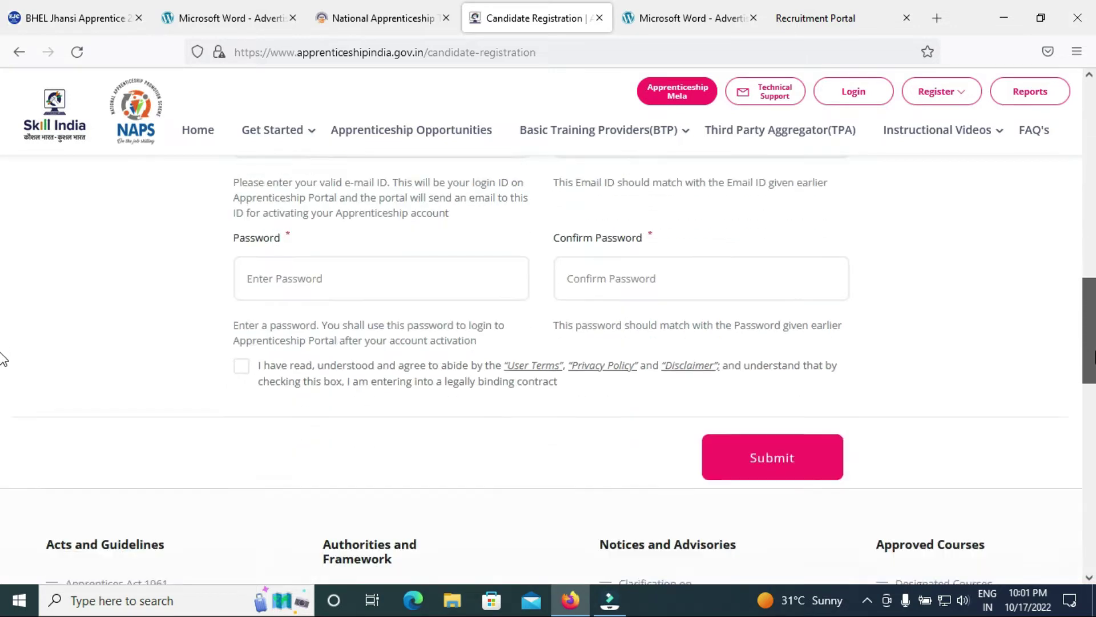
{"action": "scroll", "coordinate": [3, 357], "scroll_direction": "up", "scroll_amount": 13}
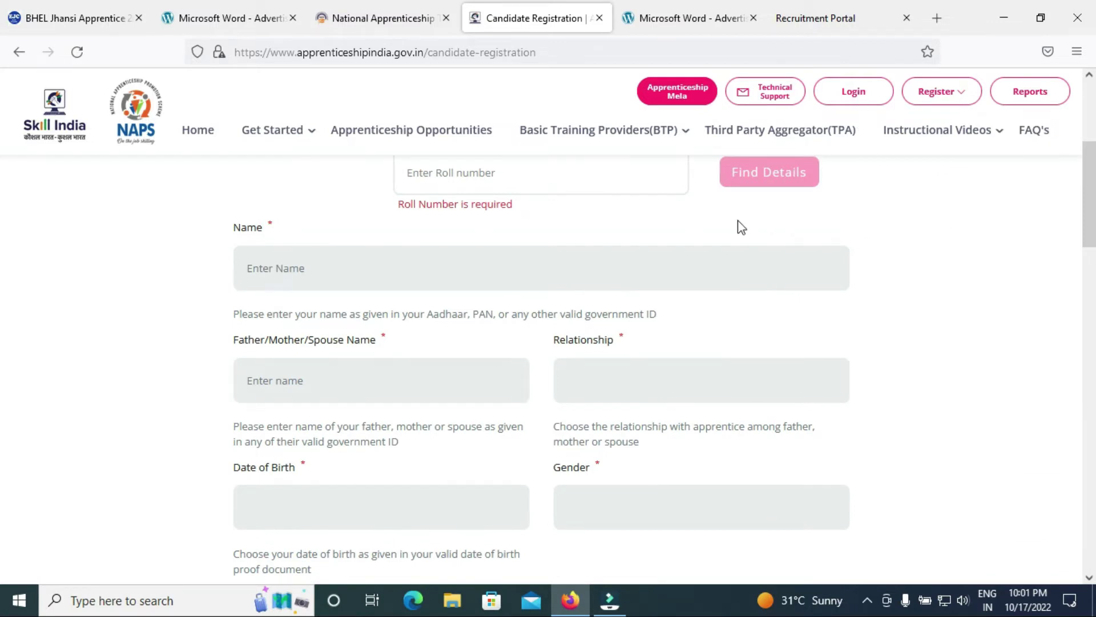
Open the enrollment eligibility check on the NATS portal and set the applicant type to a Student.
{"action": "left_click", "coordinate": [372, 22]}
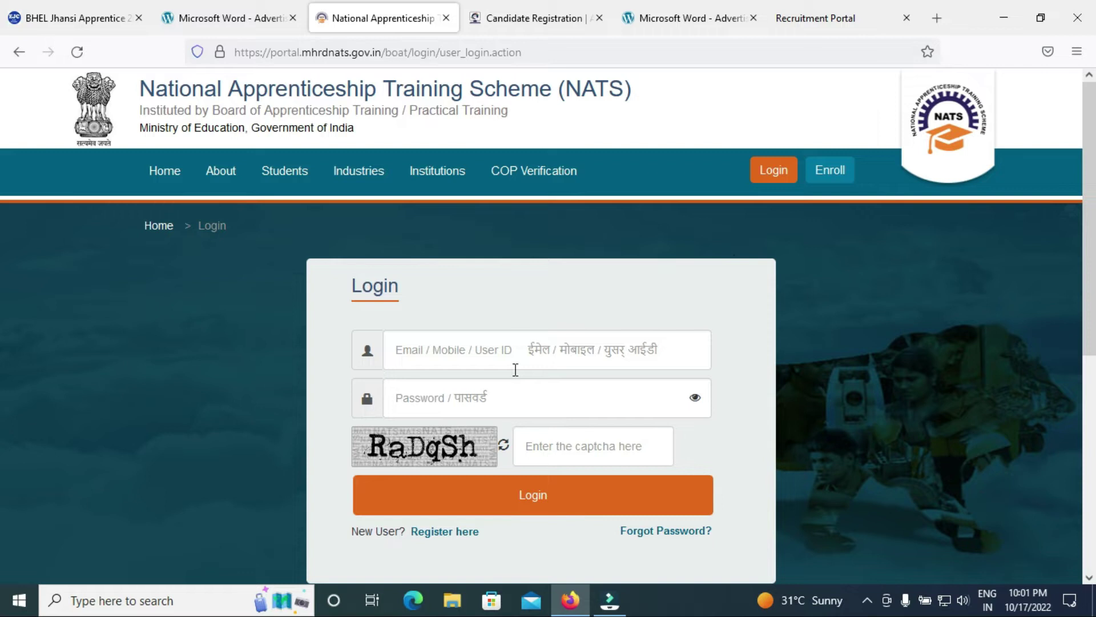
{"action": "left_click", "coordinate": [826, 177]}
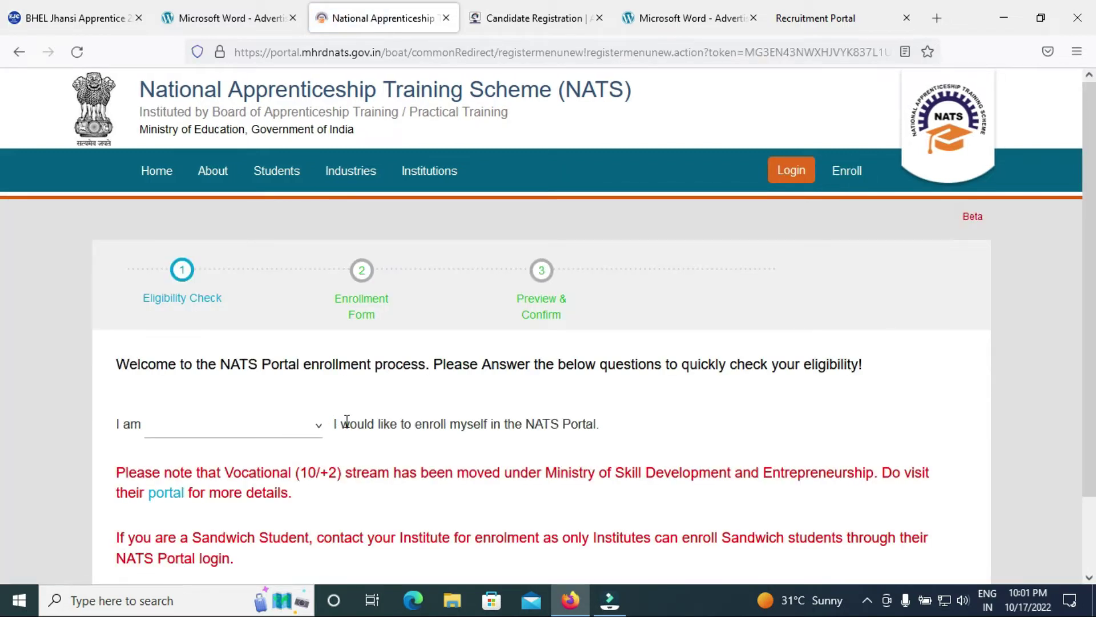
{"action": "left_click", "coordinate": [296, 429]}
{"action": "left_click", "coordinate": [249, 493]}
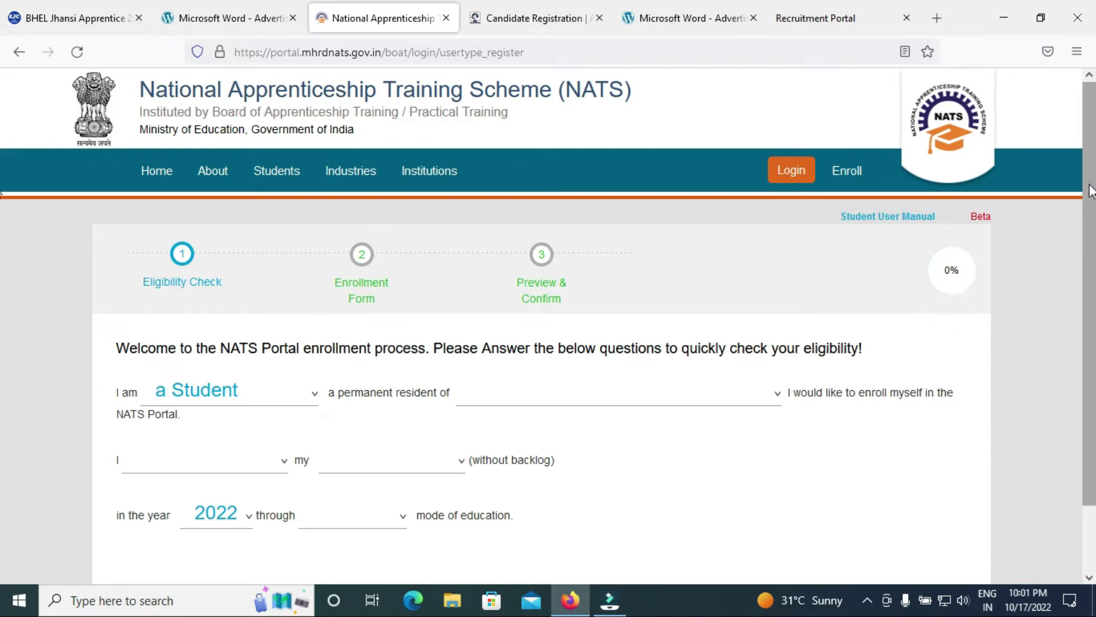
Set the student's permanent residence to ANDHRA PRADESH and the education status to have completed.
{"action": "scroll", "coordinate": [3, 218], "scroll_direction": "down", "scroll_amount": 2}
{"action": "scroll", "coordinate": [3, 218], "scroll_direction": "down", "scroll_amount": 2}
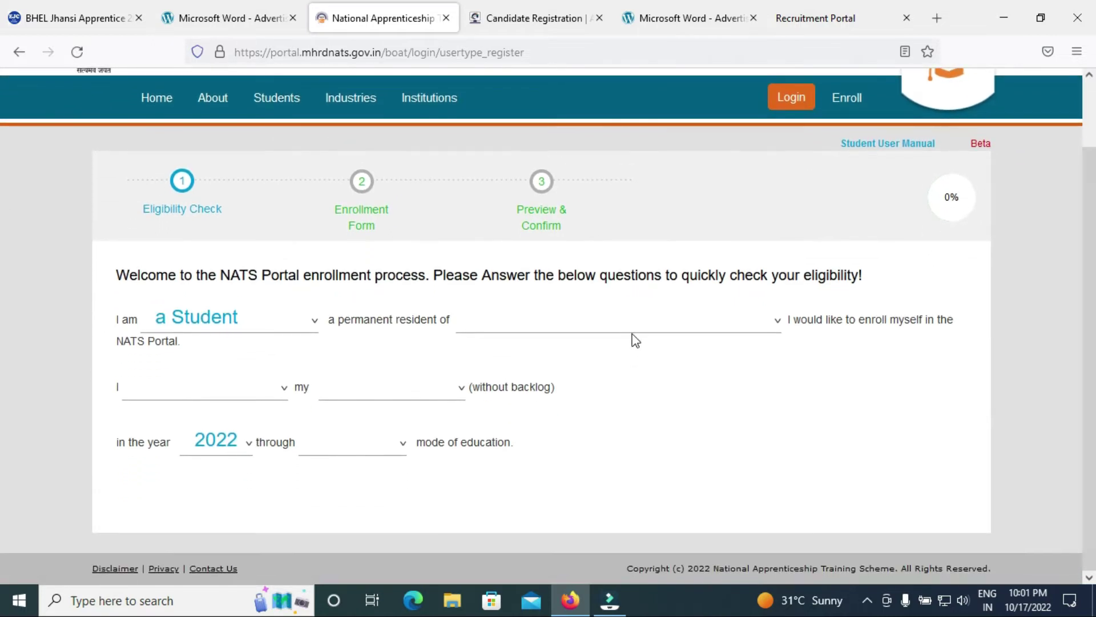
{"action": "left_click", "coordinate": [628, 318]}
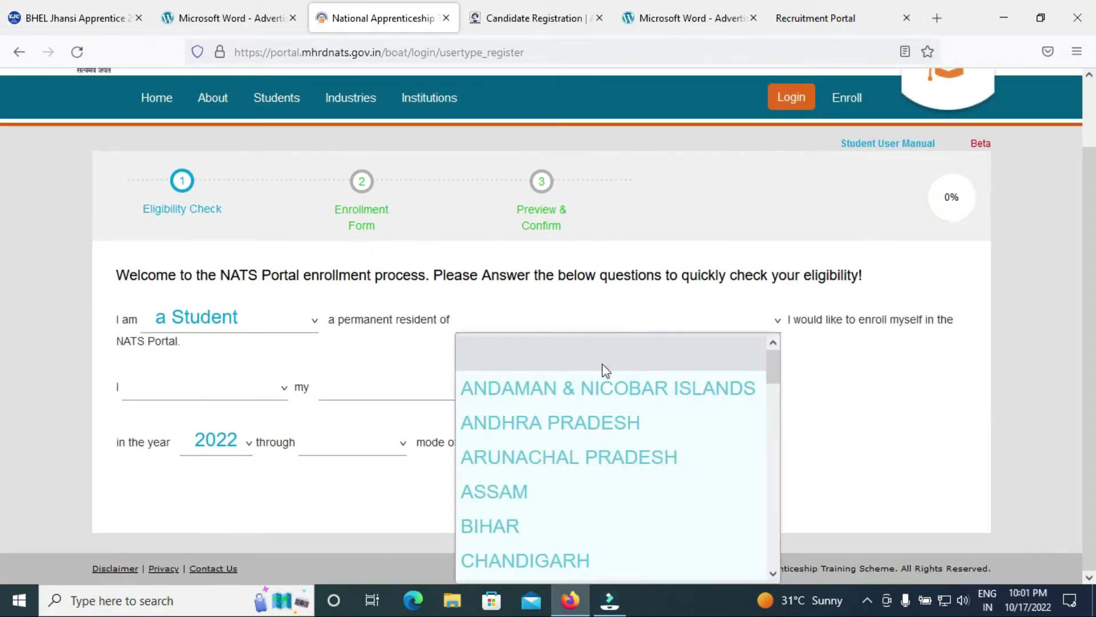
{"action": "left_click", "coordinate": [568, 436]}
{"action": "left_click", "coordinate": [201, 399]}
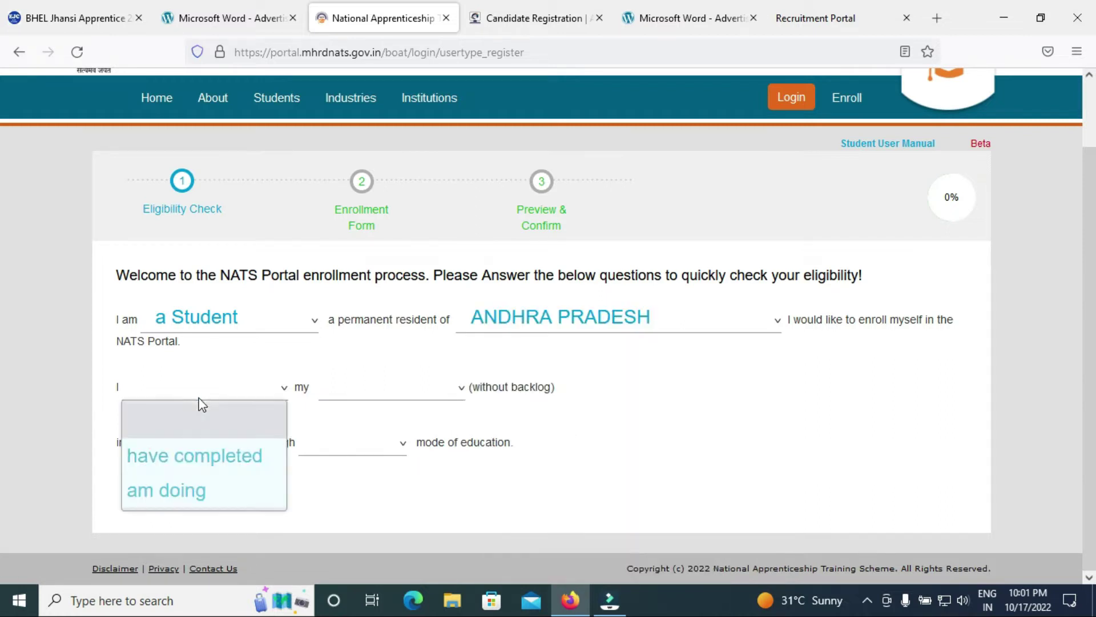
{"action": "left_click", "coordinate": [206, 461]}
Set the completed qualification to Graduation in Engg / Tech / Pharma / HMCT / Arch / Lib Sci and view the passing-year options.
{"action": "left_click", "coordinate": [393, 383]}
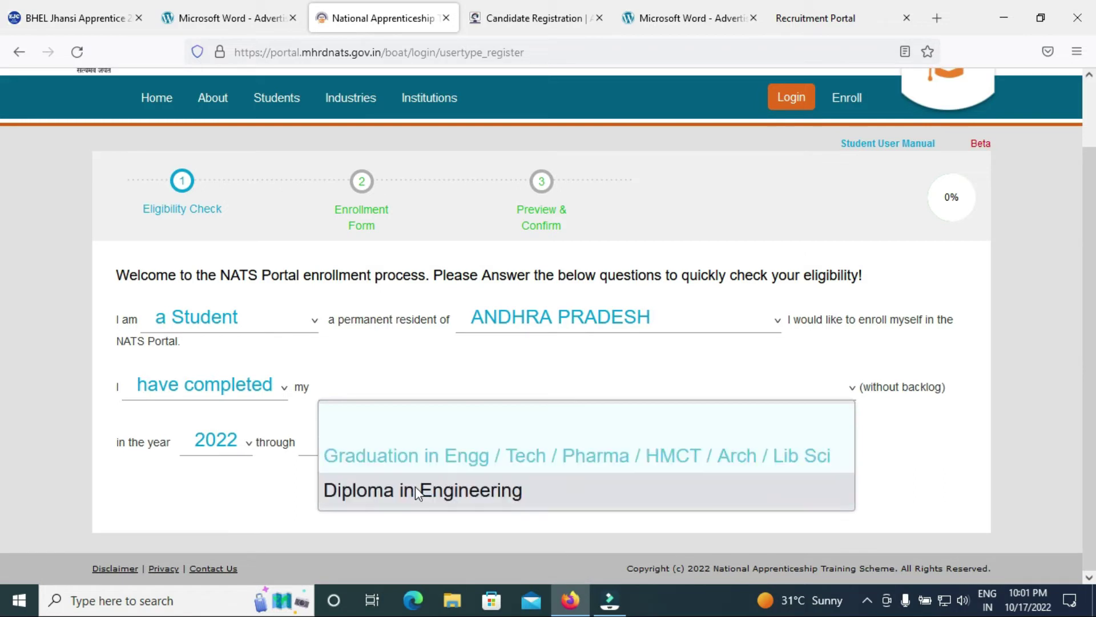
{"action": "left_click", "coordinate": [248, 485]}
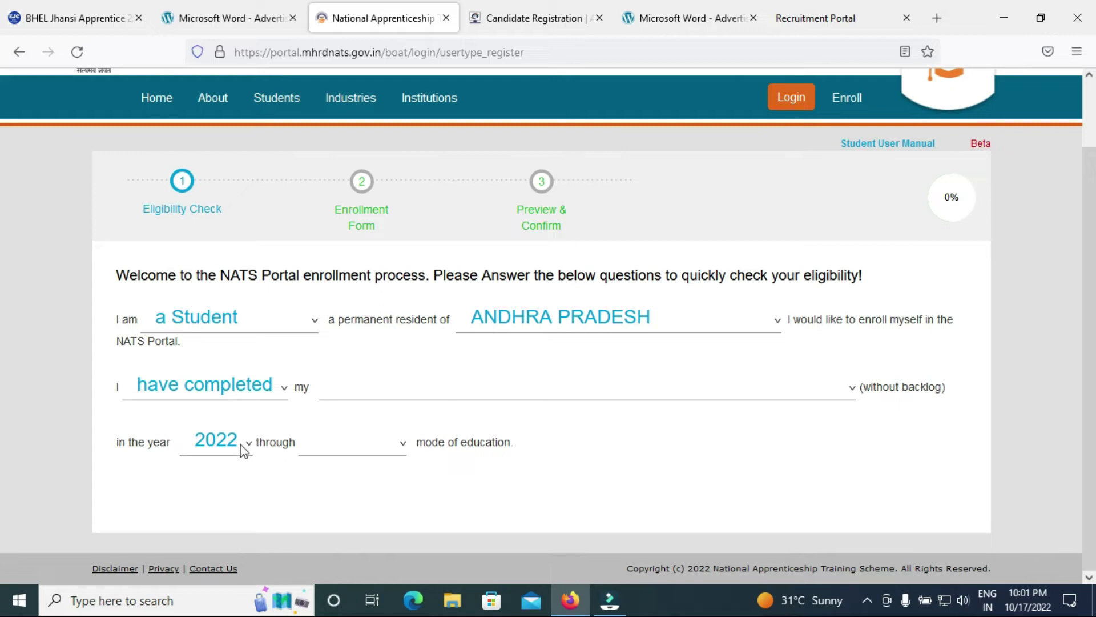
{"action": "left_click", "coordinate": [338, 385]}
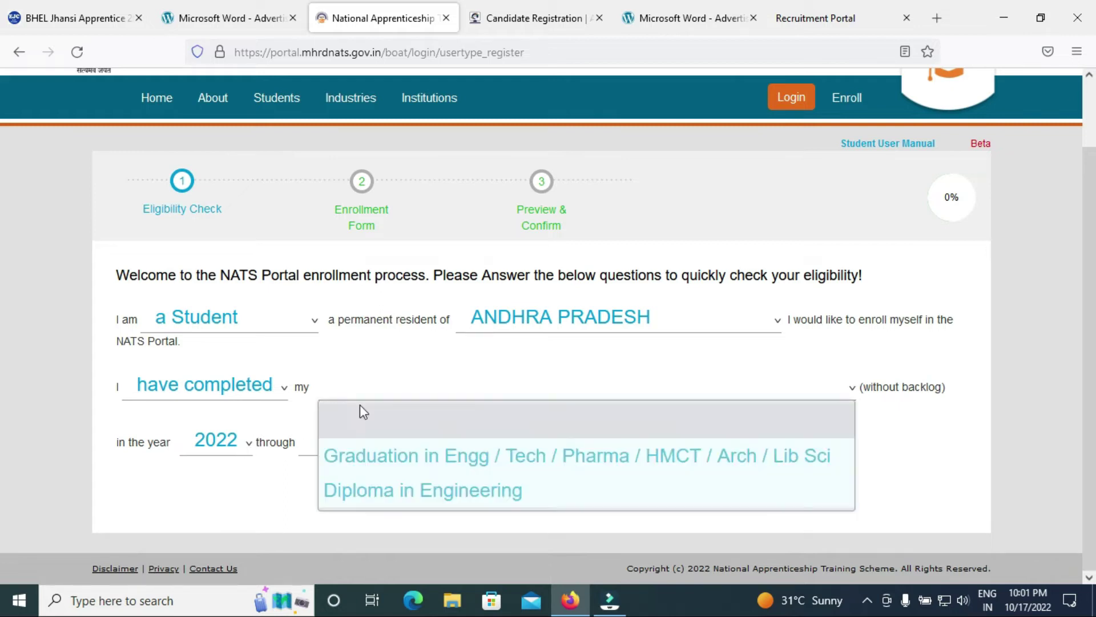
{"action": "left_click", "coordinate": [374, 453]}
{"action": "left_click", "coordinate": [250, 451]}
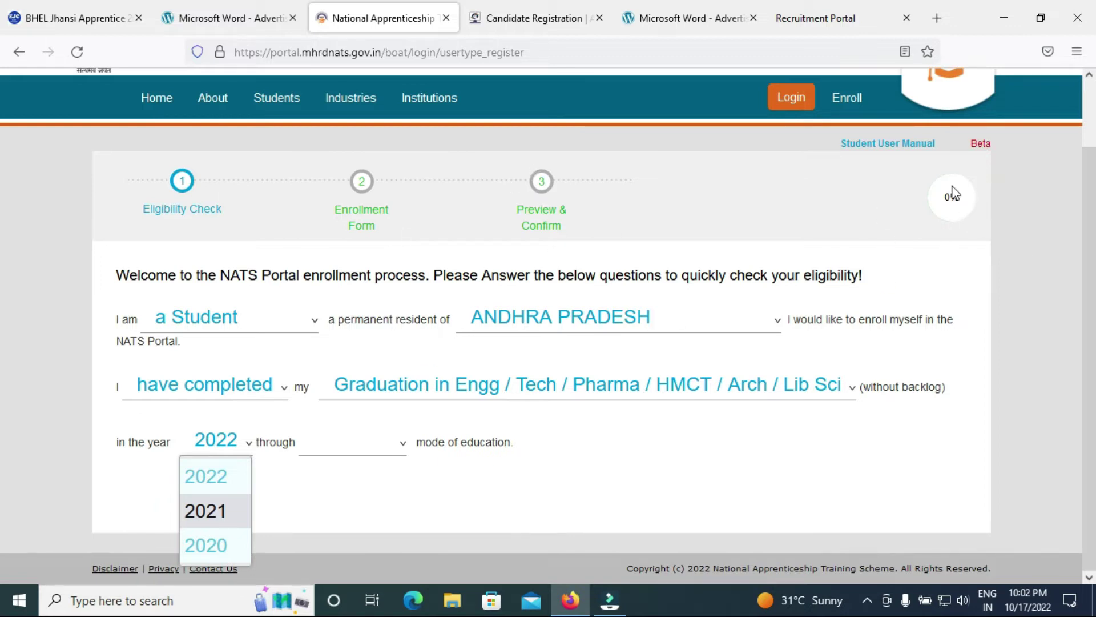
Return to the BHEL Jhansi Apprentice article and read the age limit, qualification and fees details.
{"action": "left_click", "coordinate": [37, 22]}
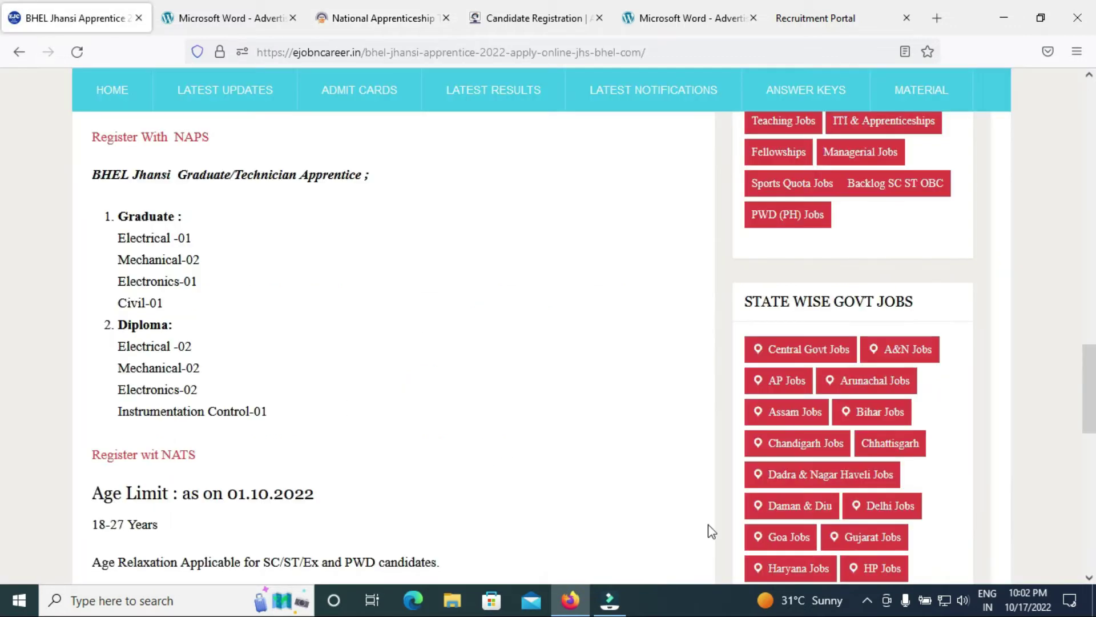
{"action": "scroll", "coordinate": [309, 392], "scroll_direction": "down", "scroll_amount": 3}
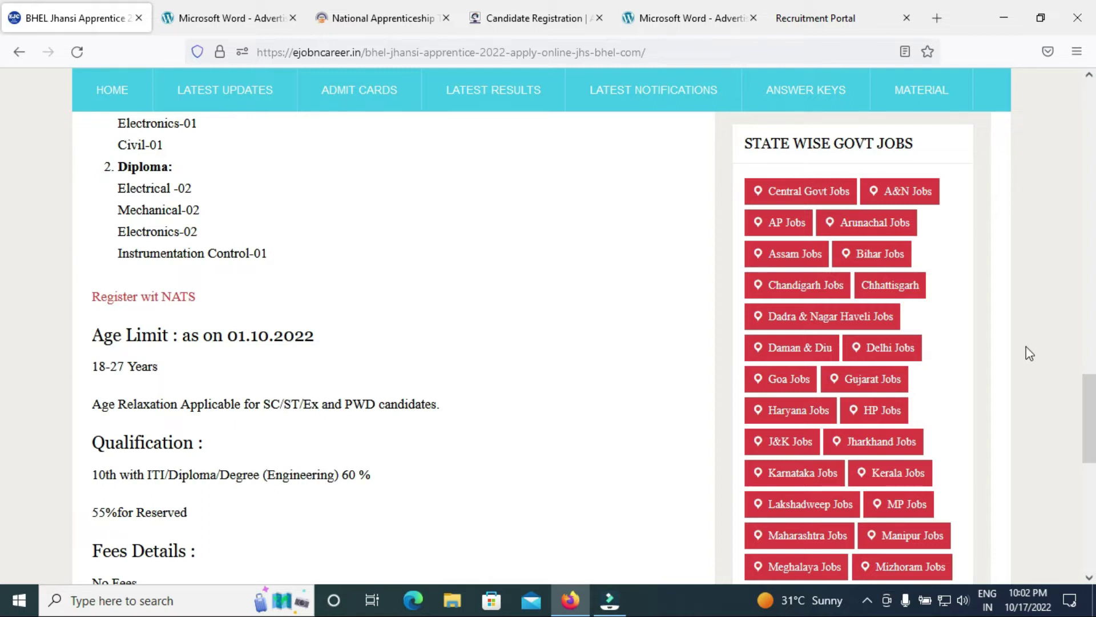
{"action": "left_click_drag", "start_coordinate": [1090, 418], "coordinate": [1090, 419]}
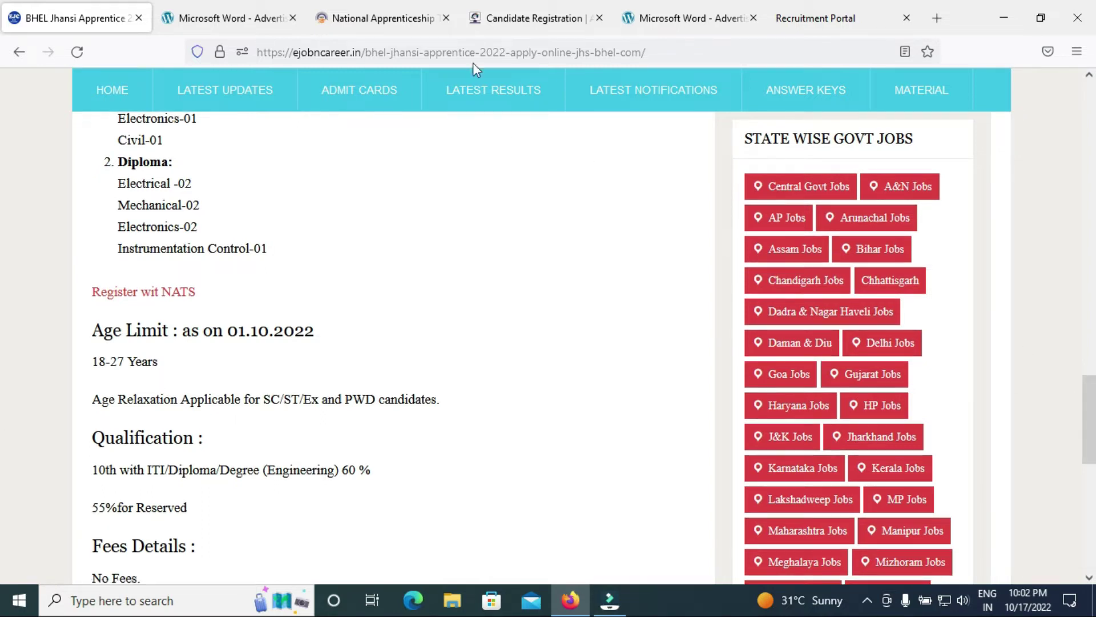
Open the BHEL Jhansi trade apprentice notification PDF and check its reservation percentages and age relaxation table.
{"action": "left_click", "coordinate": [502, 20]}
{"action": "left_click", "coordinate": [274, 21]}
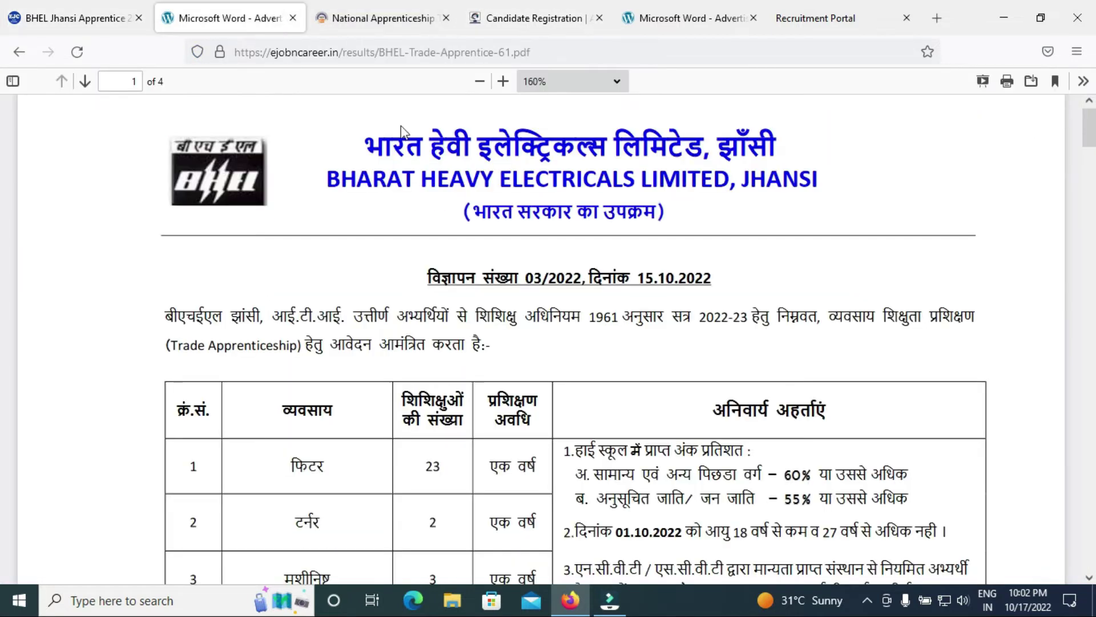
{"action": "left_click_drag", "start_coordinate": [1090, 123], "coordinate": [1093, 199]}
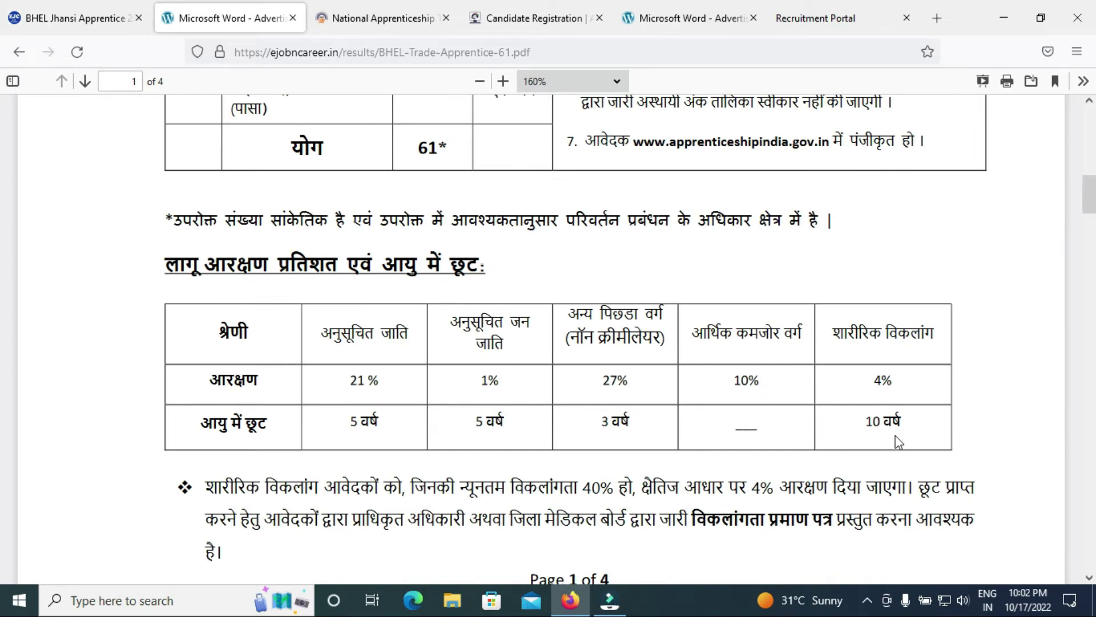
Return to the BHEL Jhansi Apprentice article and review the important dates, trade vacancies, selection procedure and important links.
{"action": "left_click", "coordinate": [39, 17]}
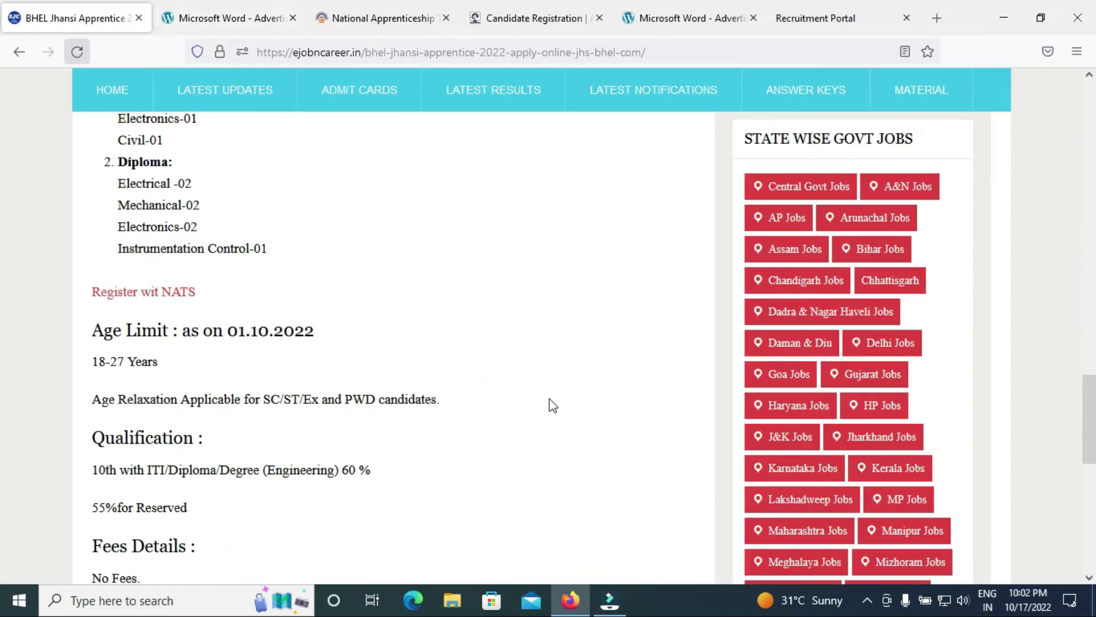
{"action": "scroll", "coordinate": [2, 451], "scroll_direction": "down", "scroll_amount": 5}
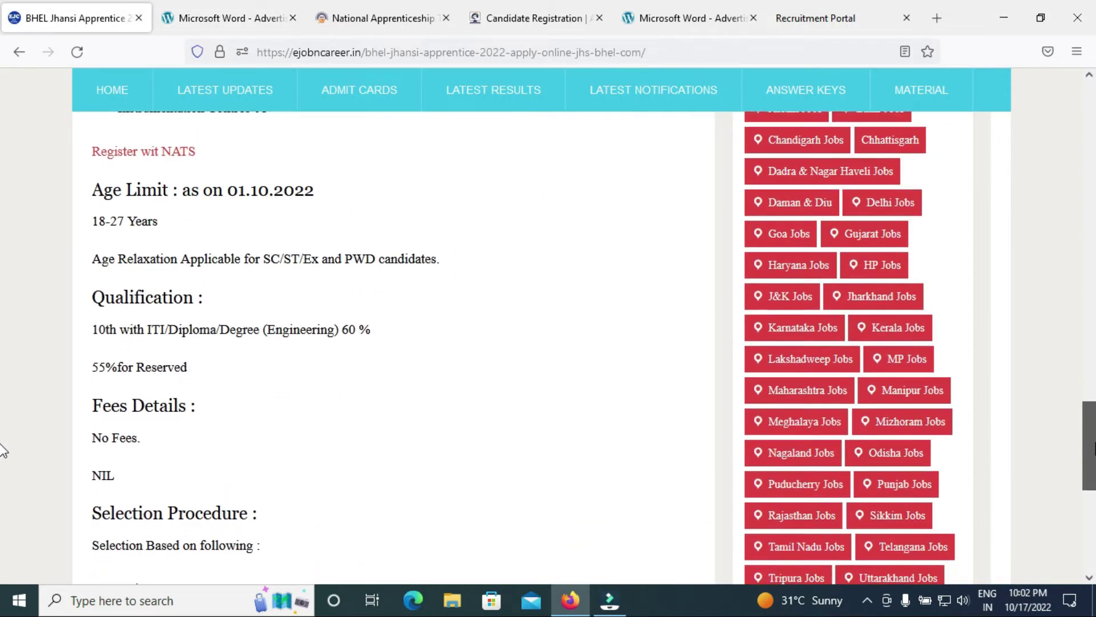
{"action": "scroll", "coordinate": [4, 491], "scroll_direction": "down", "scroll_amount": 3}
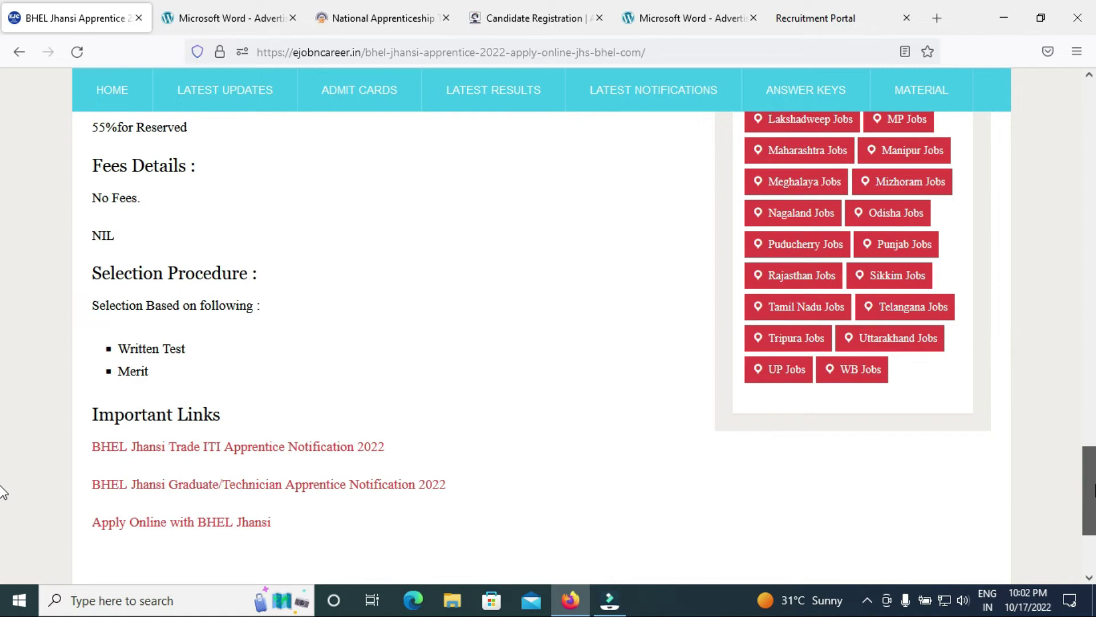
{"action": "scroll", "coordinate": [4, 457], "scroll_direction": "up", "scroll_amount": 6}
{"action": "scroll", "coordinate": [3, 423], "scroll_direction": "up", "scroll_amount": 12}
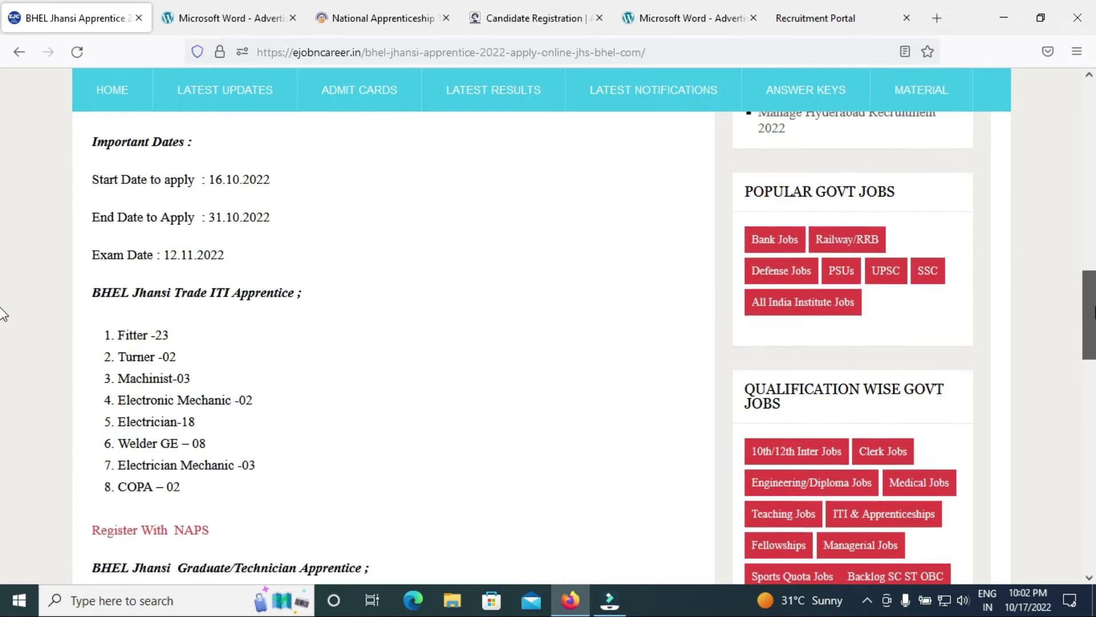
{"action": "scroll", "coordinate": [3, 343], "scroll_direction": "down", "scroll_amount": 10}
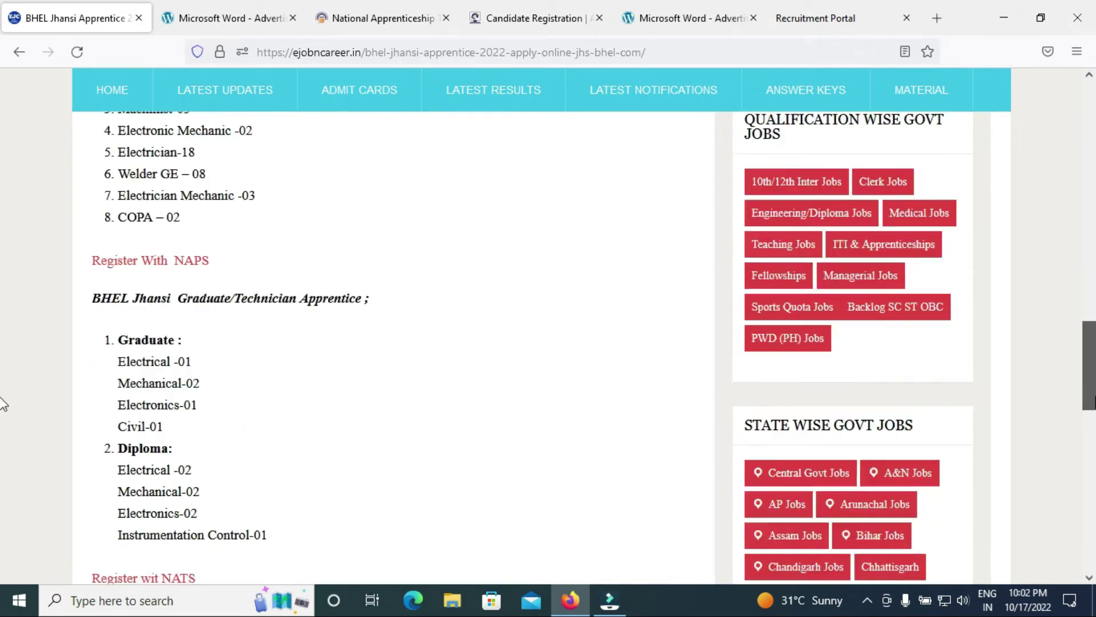
{"action": "scroll", "coordinate": [3, 443], "scroll_direction": "down", "scroll_amount": 6}
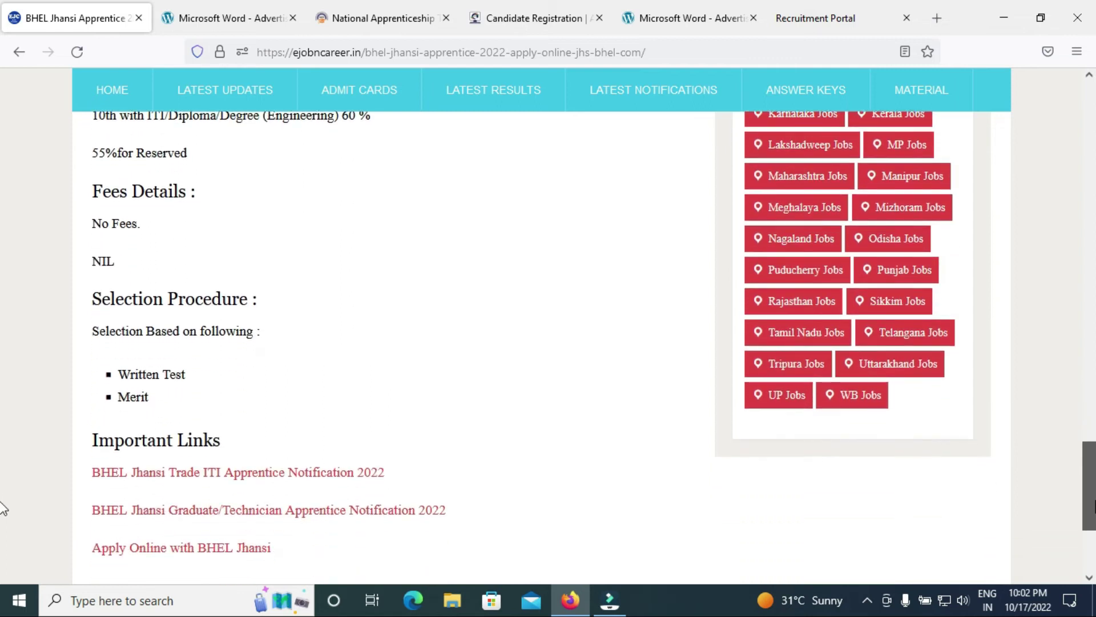
{"action": "scroll", "coordinate": [2, 508], "scroll_direction": "down", "scroll_amount": 3}
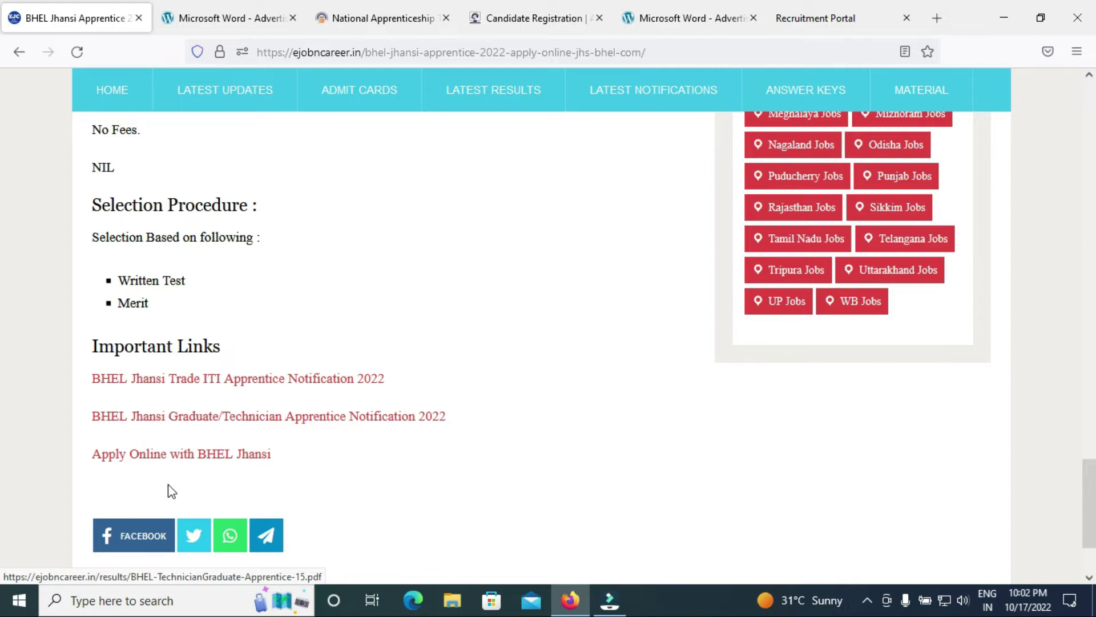
Open the BHEL Jhansi recruitment portal and read its password policy, then close the policy window.
{"action": "left_click", "coordinate": [789, 17]}
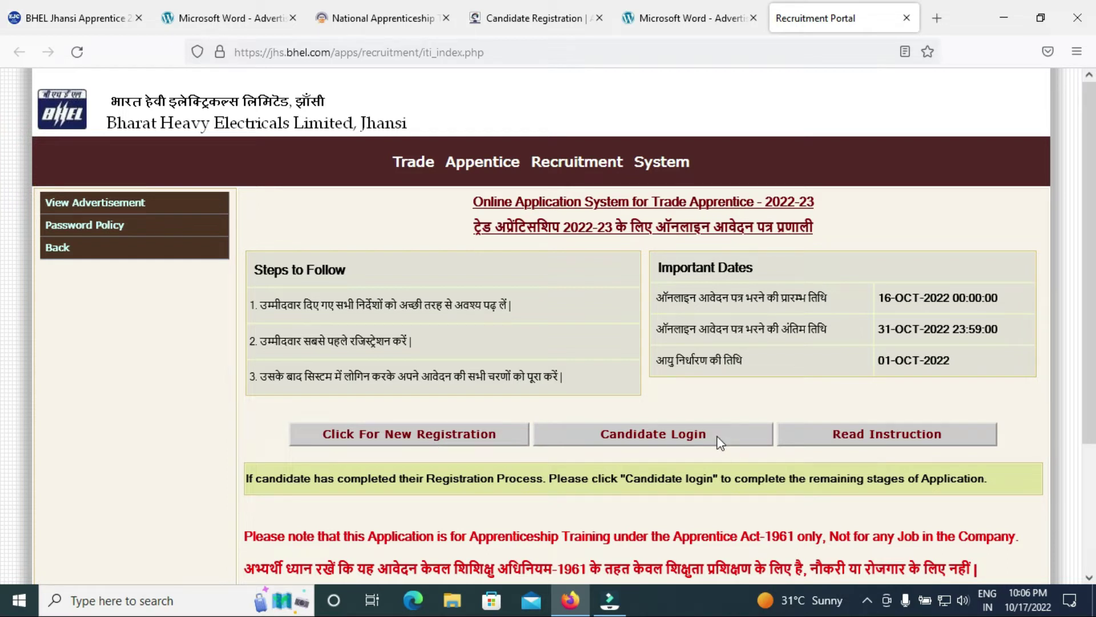
{"action": "left_click", "coordinate": [70, 228]}
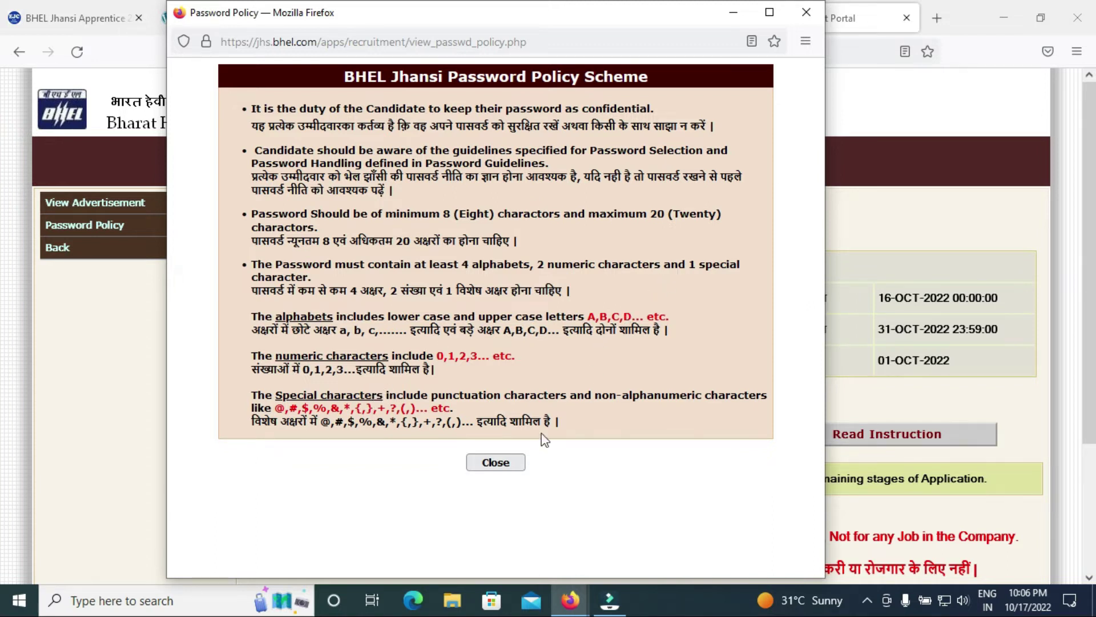
{"action": "left_click", "coordinate": [514, 461]}
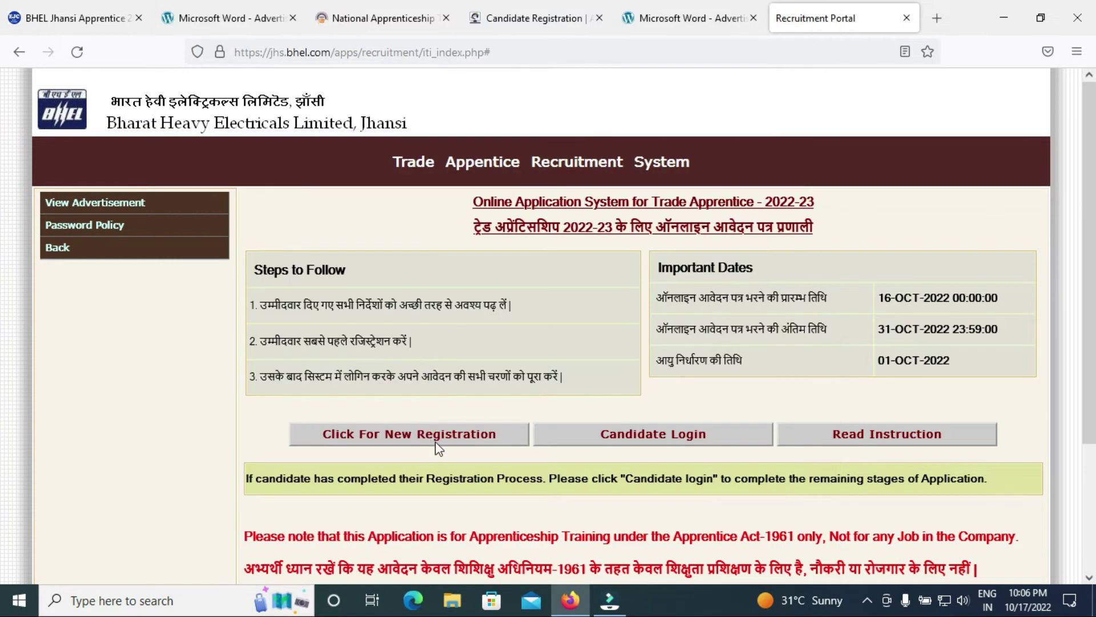
Start a new candidate registration for the Fitter trade, with No for both BHEL employee ward questions and 2021 as the ITI passout year.
{"action": "left_click", "coordinate": [439, 444]}
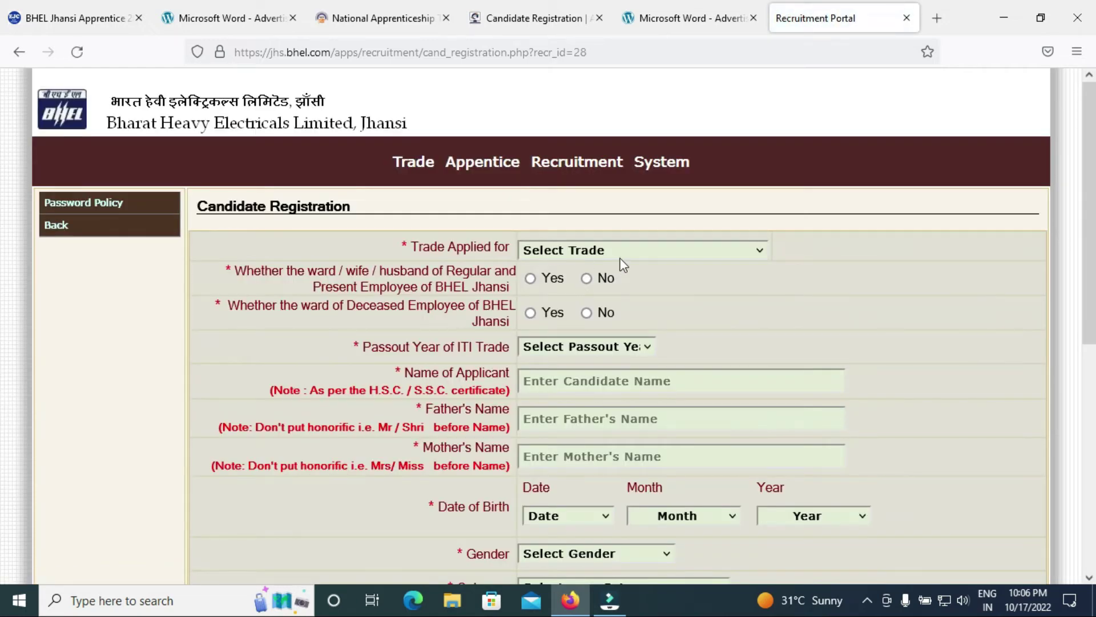
{"action": "left_click", "coordinate": [620, 255]}
{"action": "left_click", "coordinate": [570, 295]}
{"action": "left_click", "coordinate": [583, 251]}
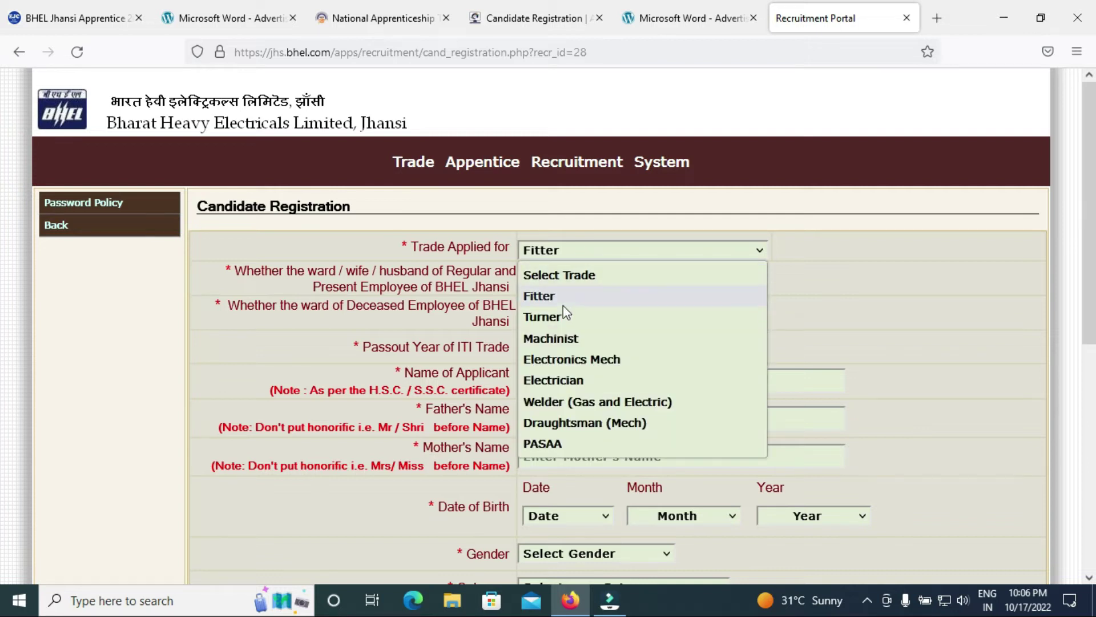
{"action": "left_click", "coordinate": [549, 294]}
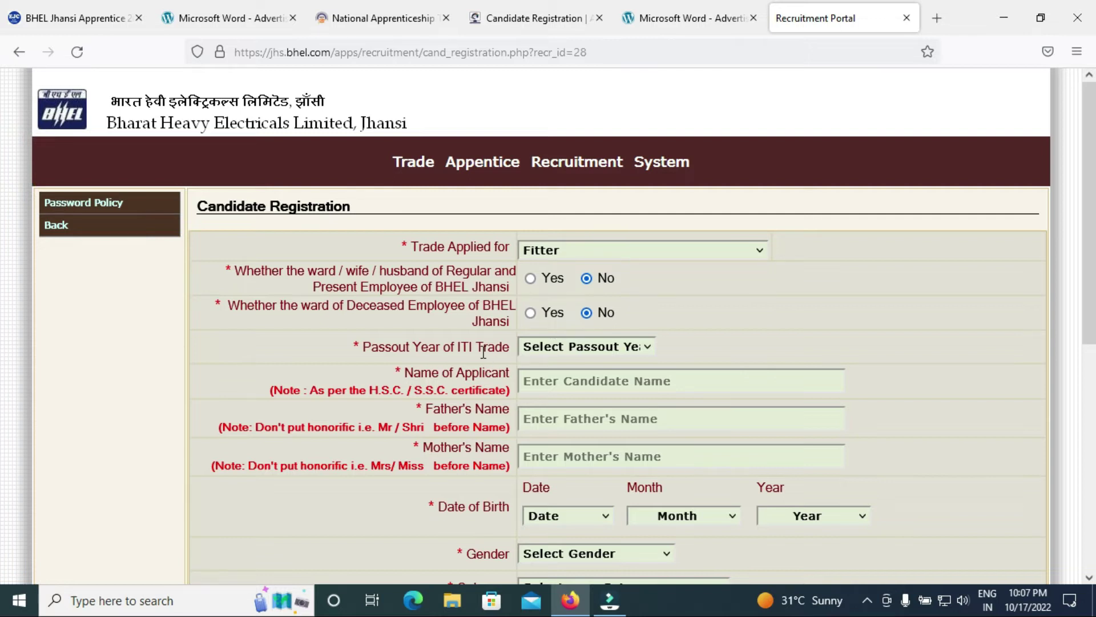
{"action": "left_click", "coordinate": [554, 347]}
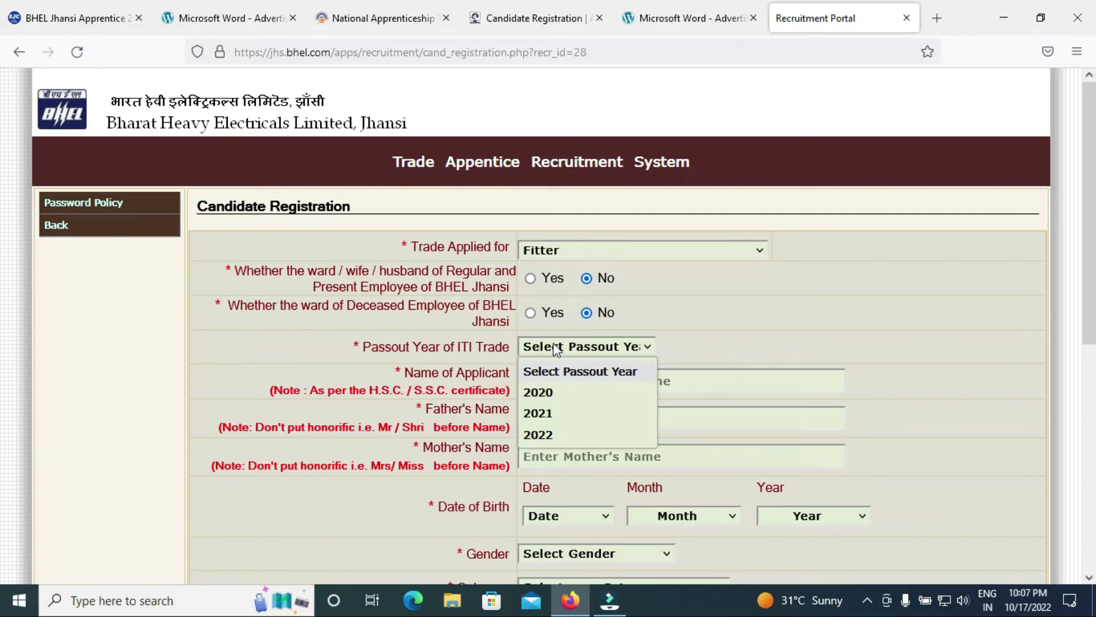
{"action": "left_click", "coordinate": [553, 416]}
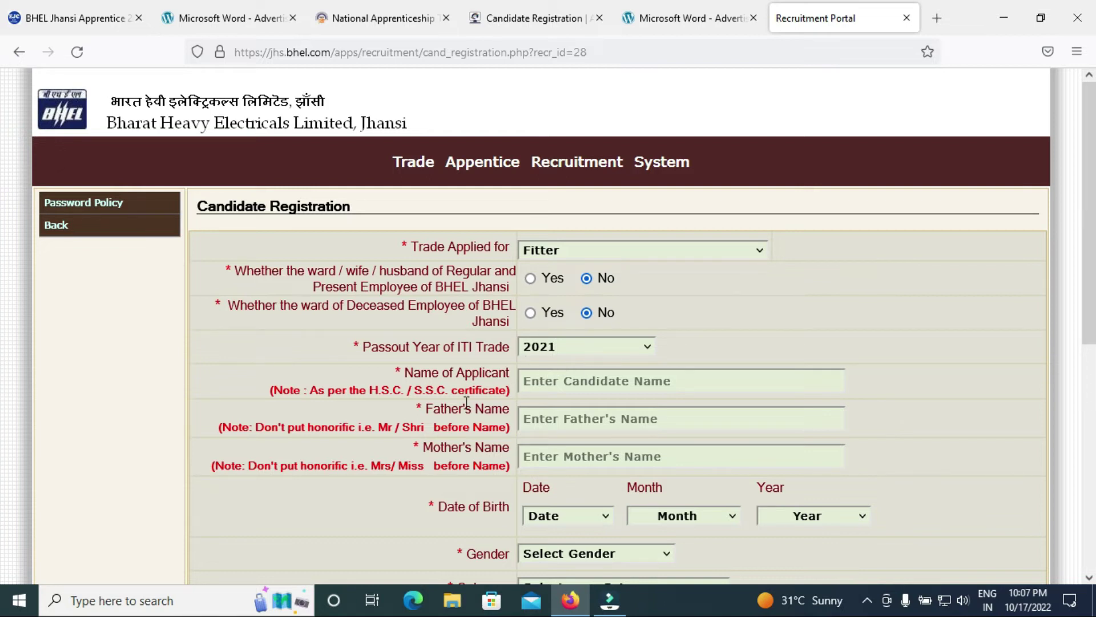
Go through the applicant name, mother's name and date of birth fields of the candidate registration form.
{"action": "left_click", "coordinate": [565, 379]}
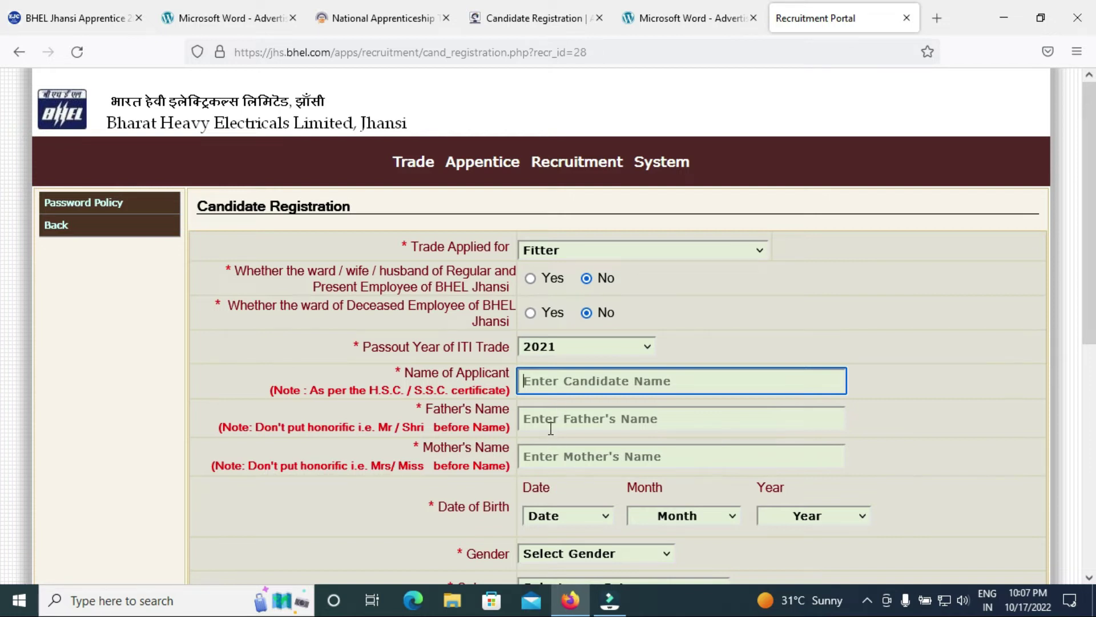
{"action": "scroll", "coordinate": [550, 428], "scroll_direction": "down", "scroll_amount": 3}
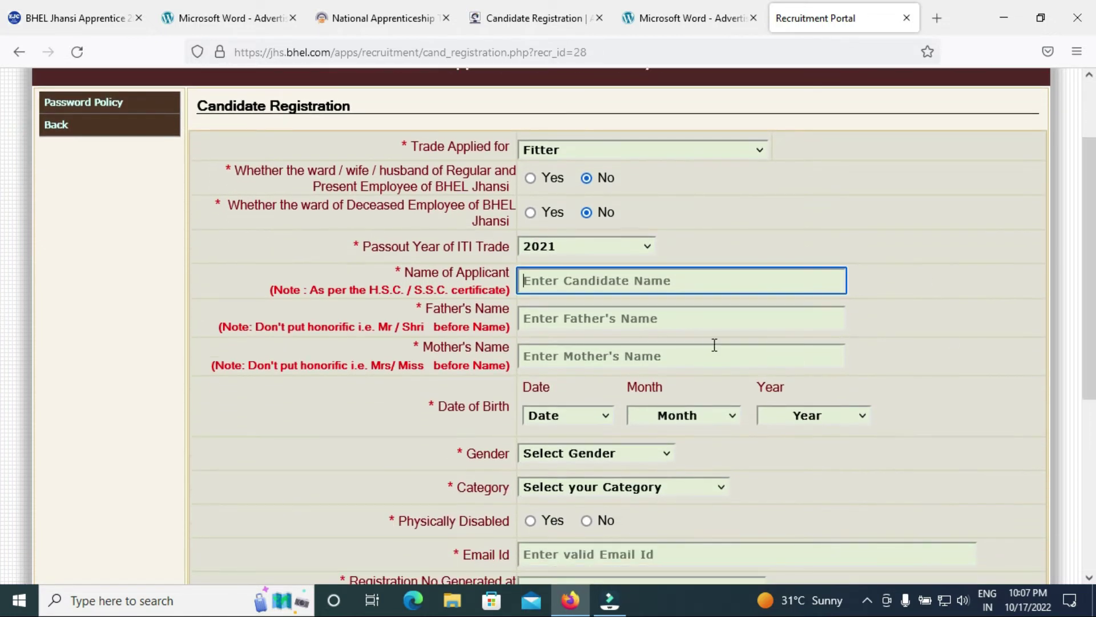
{"action": "left_click", "coordinate": [572, 358]}
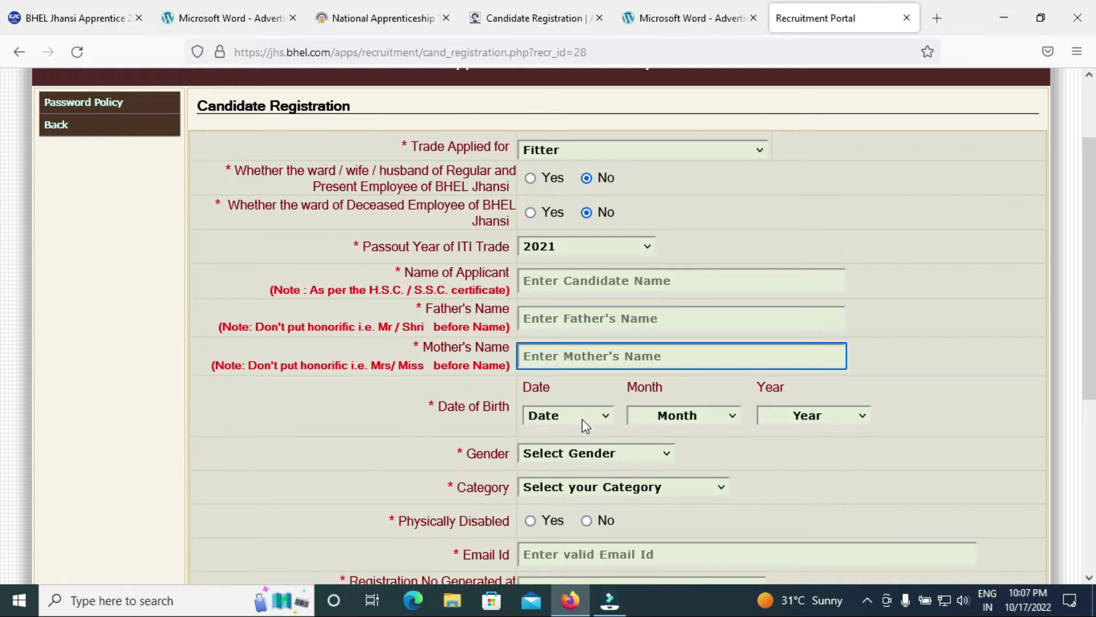
{"action": "left_click", "coordinate": [583, 421]}
{"action": "left_click", "coordinate": [429, 409]}
{"action": "scroll", "coordinate": [3, 337], "scroll_direction": "down", "scroll_amount": 1}
{"action": "scroll", "coordinate": [3, 337], "scroll_direction": "up", "scroll_amount": 1}
Set the gender to Male, the category to General (Gen) and Physically Disabled to No.
{"action": "left_click", "coordinate": [634, 452]}
{"action": "left_click", "coordinate": [574, 498]}
{"action": "left_click", "coordinate": [640, 487]}
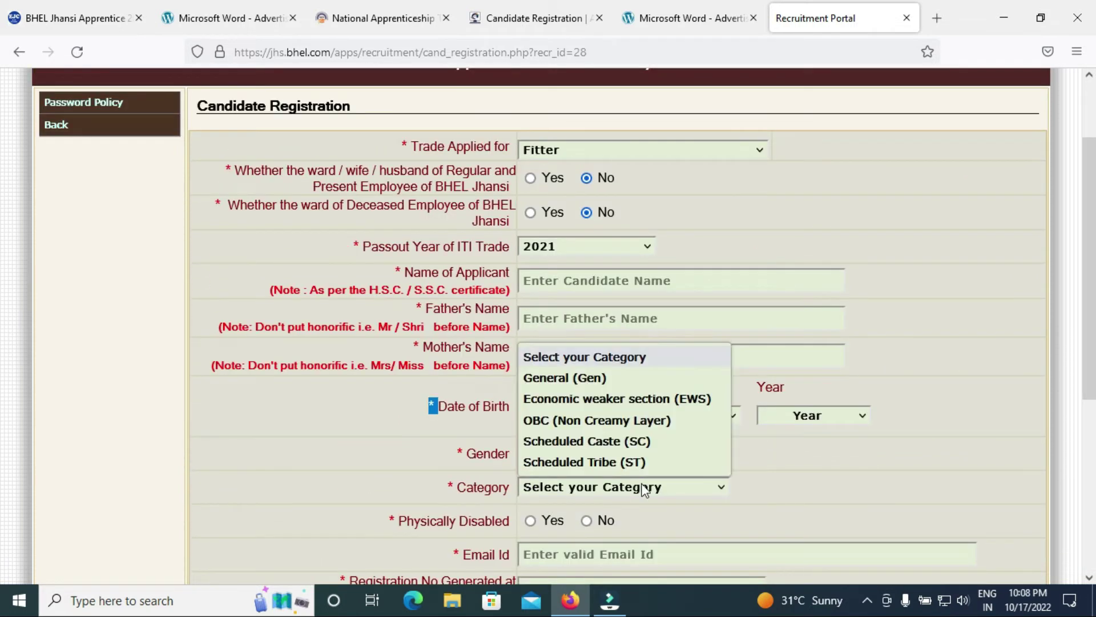
{"action": "left_click", "coordinate": [582, 379]}
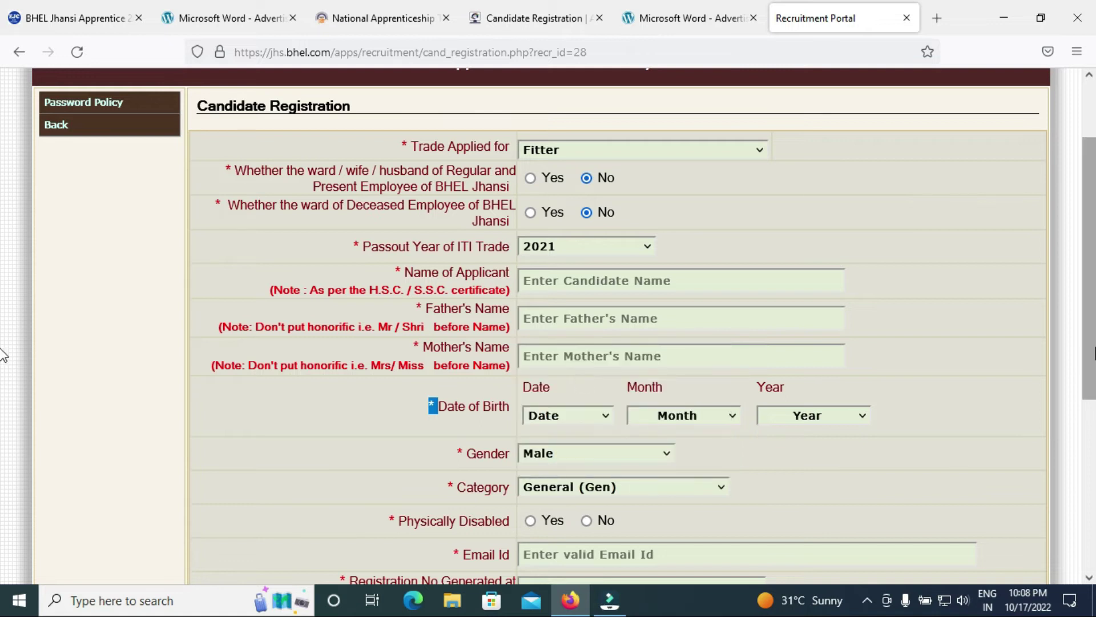
{"action": "scroll", "coordinate": [3, 356], "scroll_direction": "down", "scroll_amount": 3}
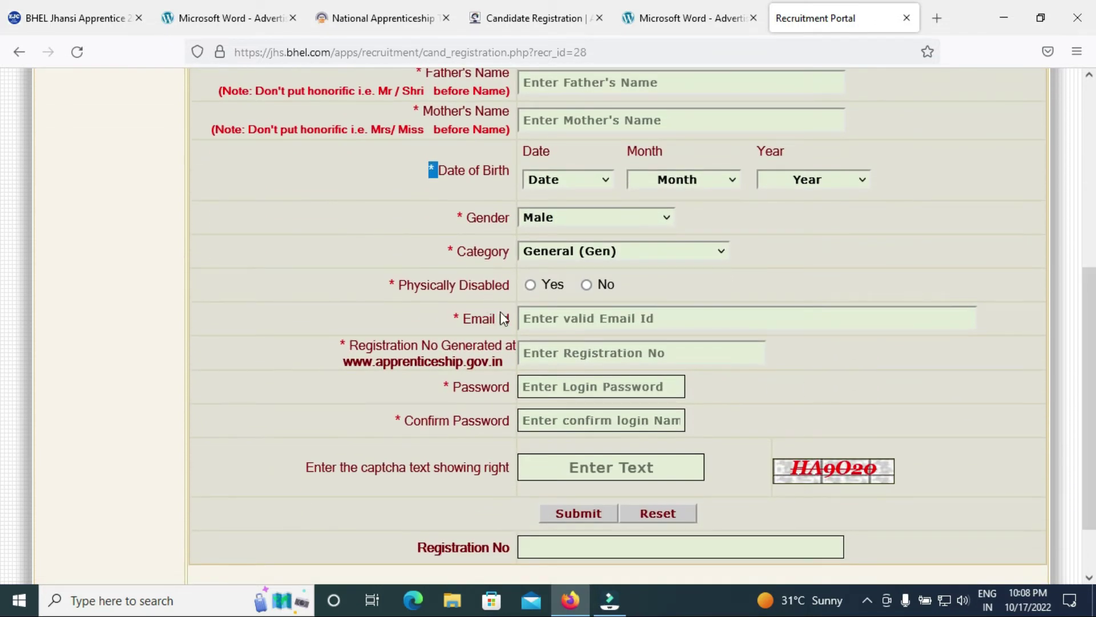
{"action": "left_click", "coordinate": [587, 284]}
Fill in the apprenticeship portal registration number and confirm the candidate registration without saving the login in the browser.
{"action": "left_click", "coordinate": [630, 354]}
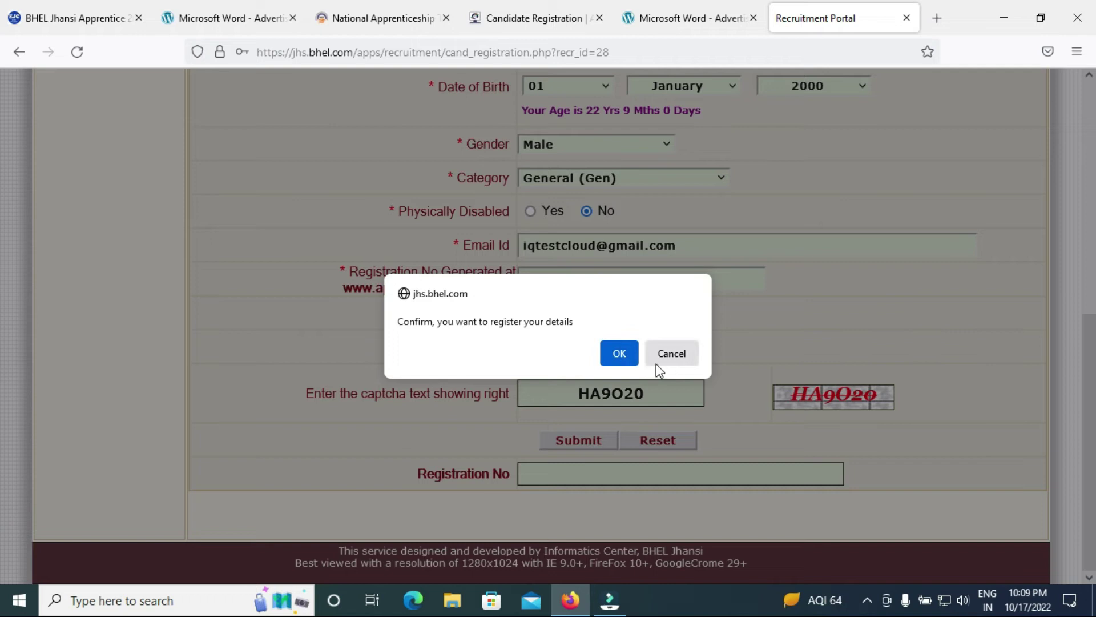
{"action": "left_click", "coordinate": [618, 354]}
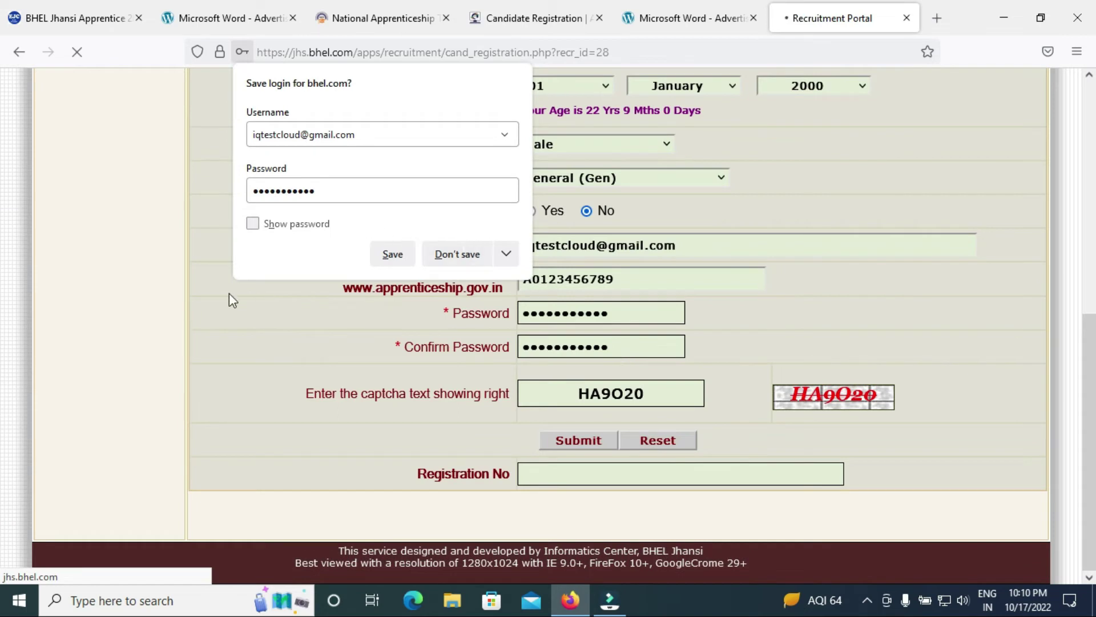
{"action": "left_click", "coordinate": [153, 307]}
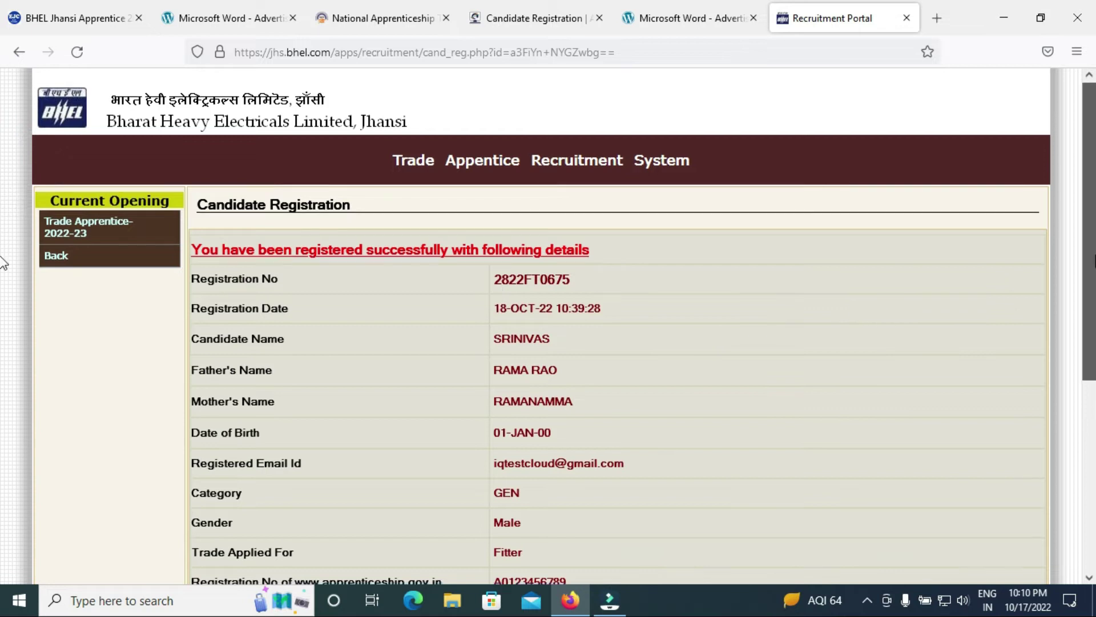
Review the registered candidate details and proceed to completing the application form.
{"action": "scroll", "coordinate": [3, 360], "scroll_direction": "down", "scroll_amount": 3}
{"action": "scroll", "coordinate": [3, 360], "scroll_direction": "down", "scroll_amount": 3}
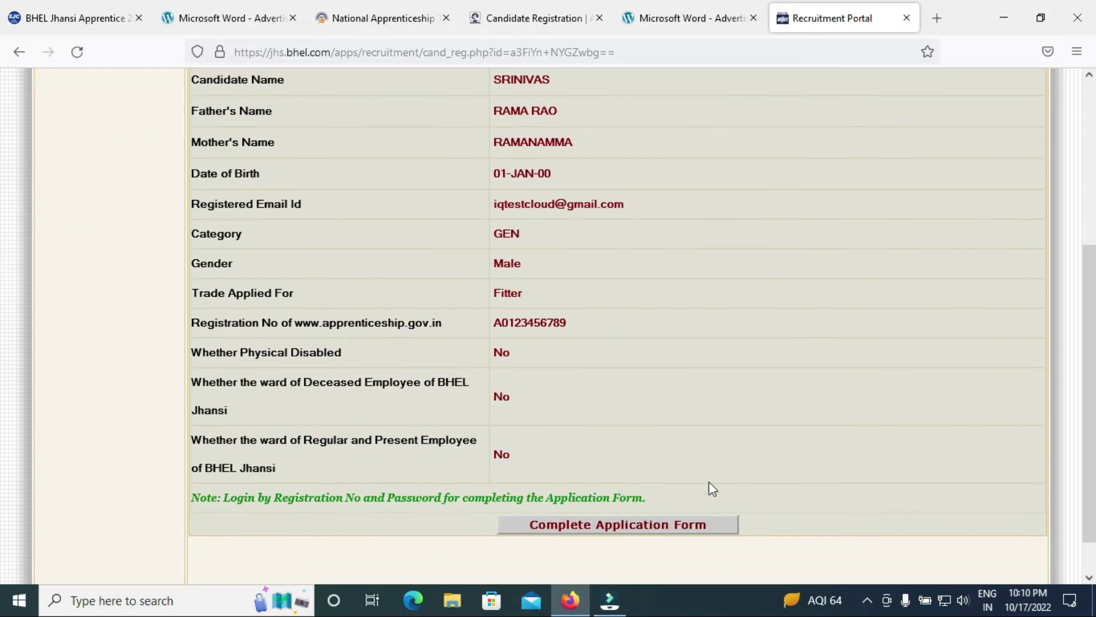
{"action": "left_click", "coordinate": [702, 527]}
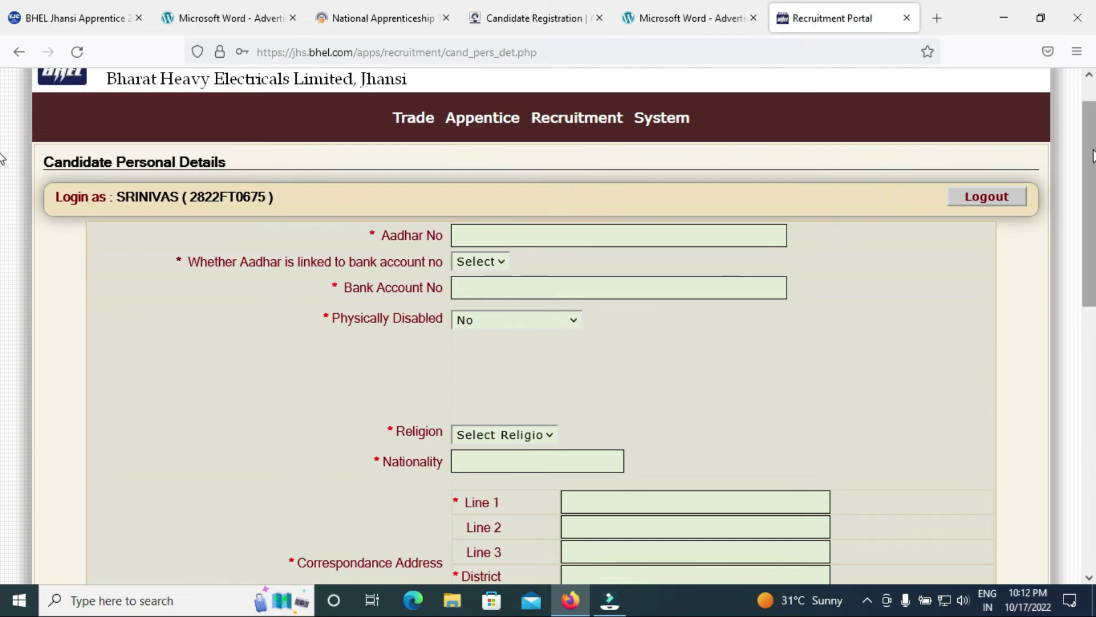
Set the Aadhar linked to bank account question to Yes and look over the bank account, disability and address fields.
{"action": "left_click_drag", "start_coordinate": [1095, 176], "coordinate": [1095, 176]}
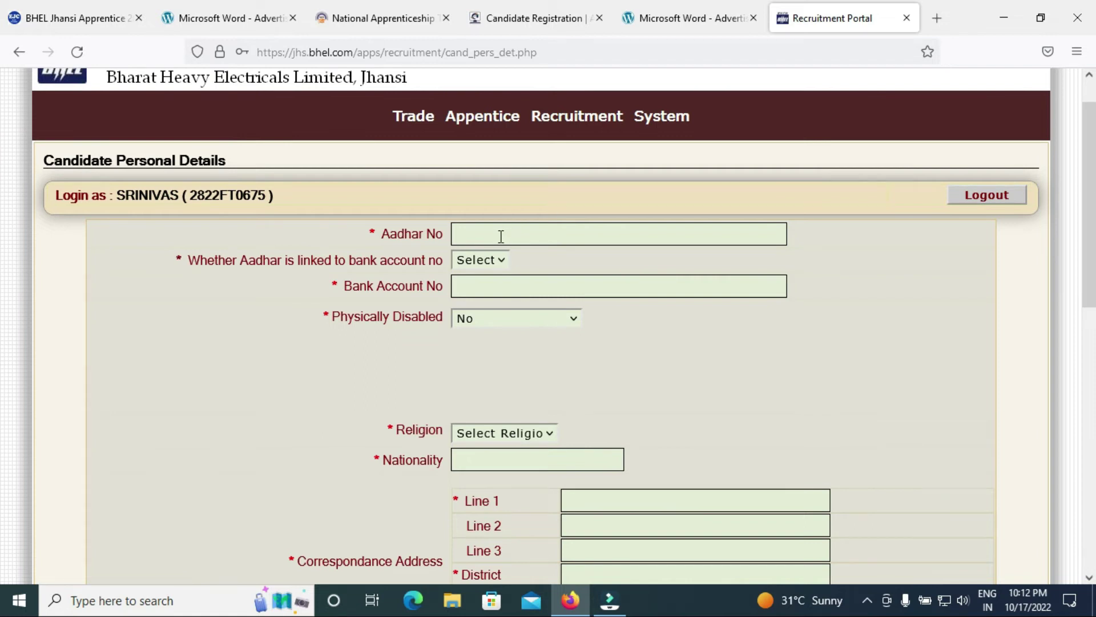
{"action": "left_click", "coordinate": [495, 234]}
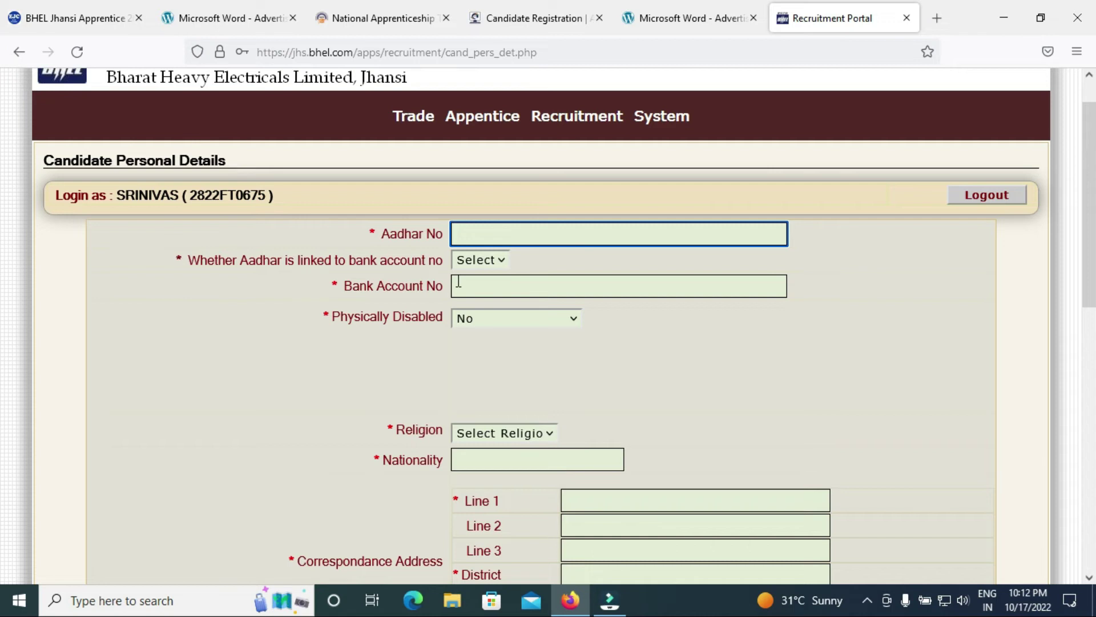
{"action": "left_click", "coordinate": [501, 260]}
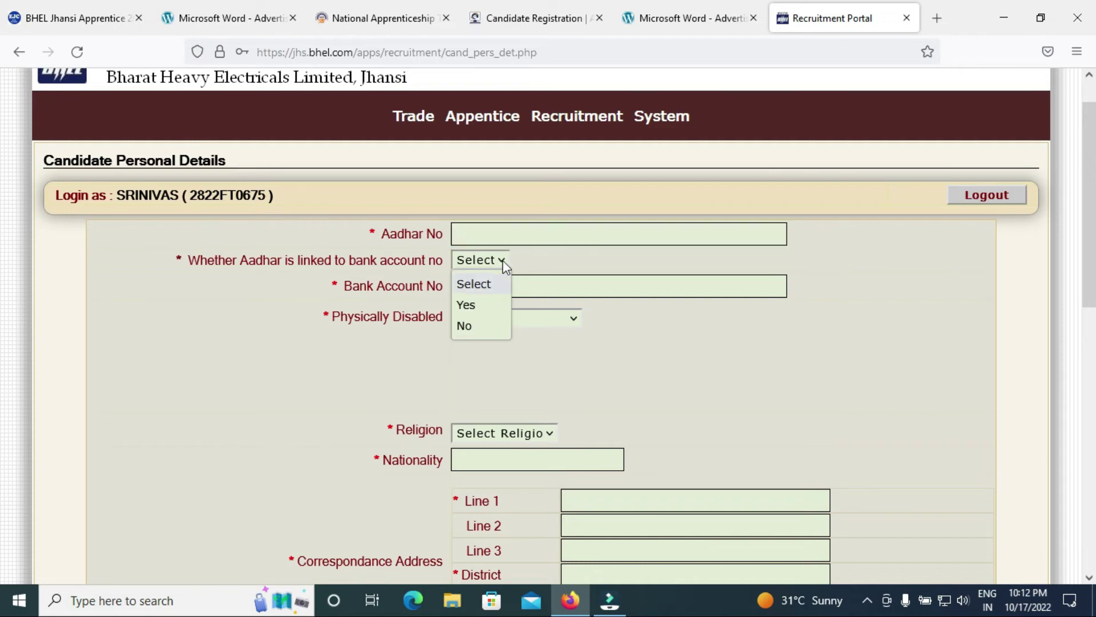
{"action": "left_click", "coordinate": [477, 307]}
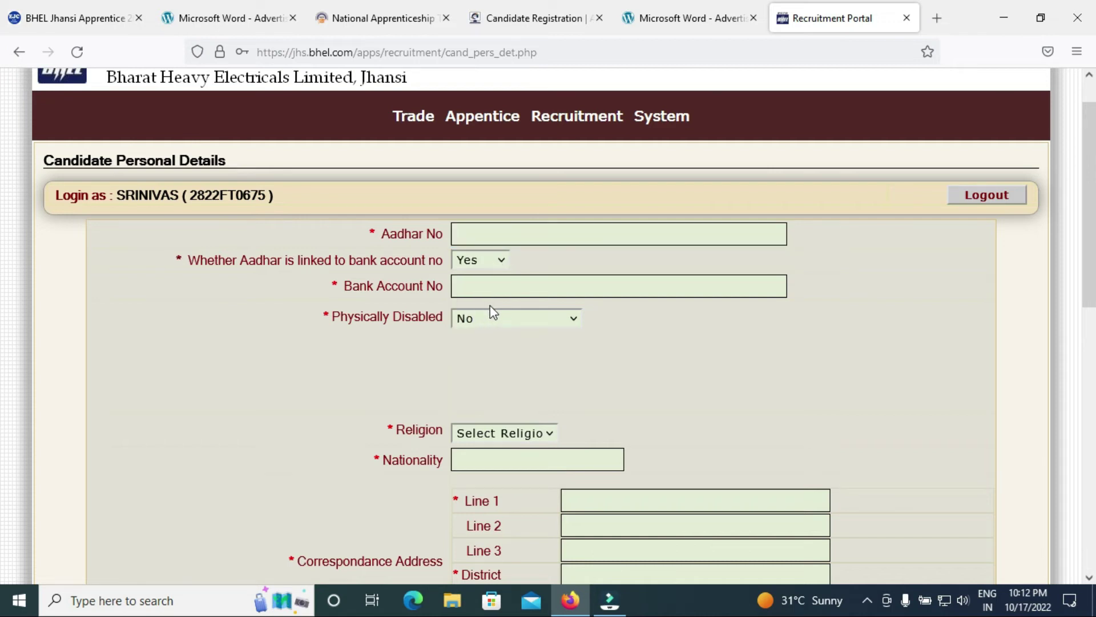
{"action": "left_click", "coordinate": [484, 287]}
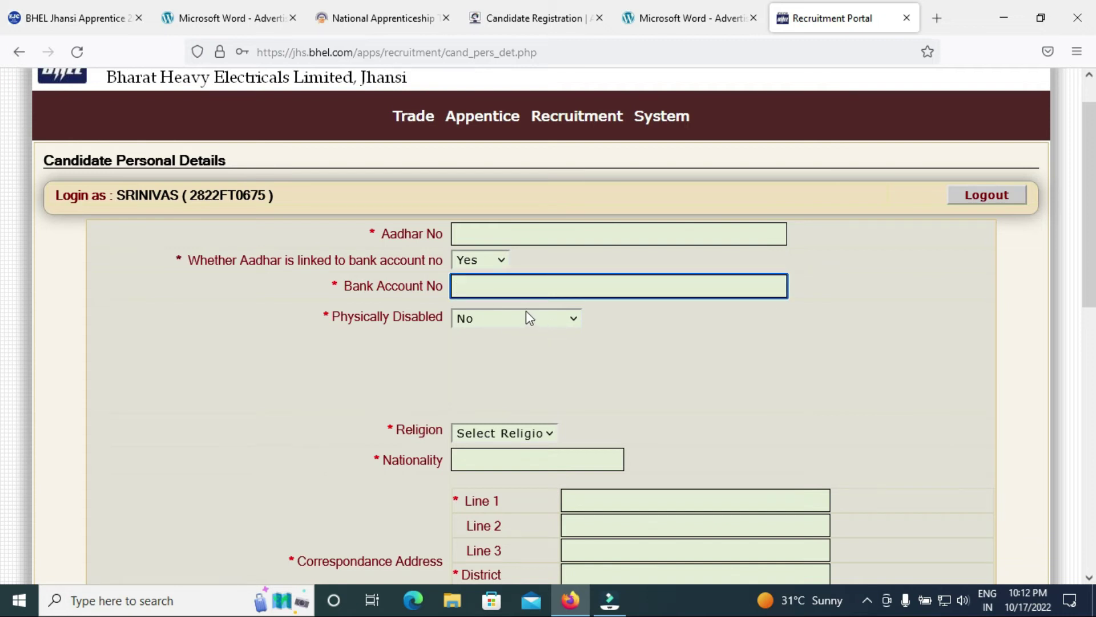
{"action": "left_click", "coordinate": [556, 319]}
{"action": "left_click", "coordinate": [660, 323]}
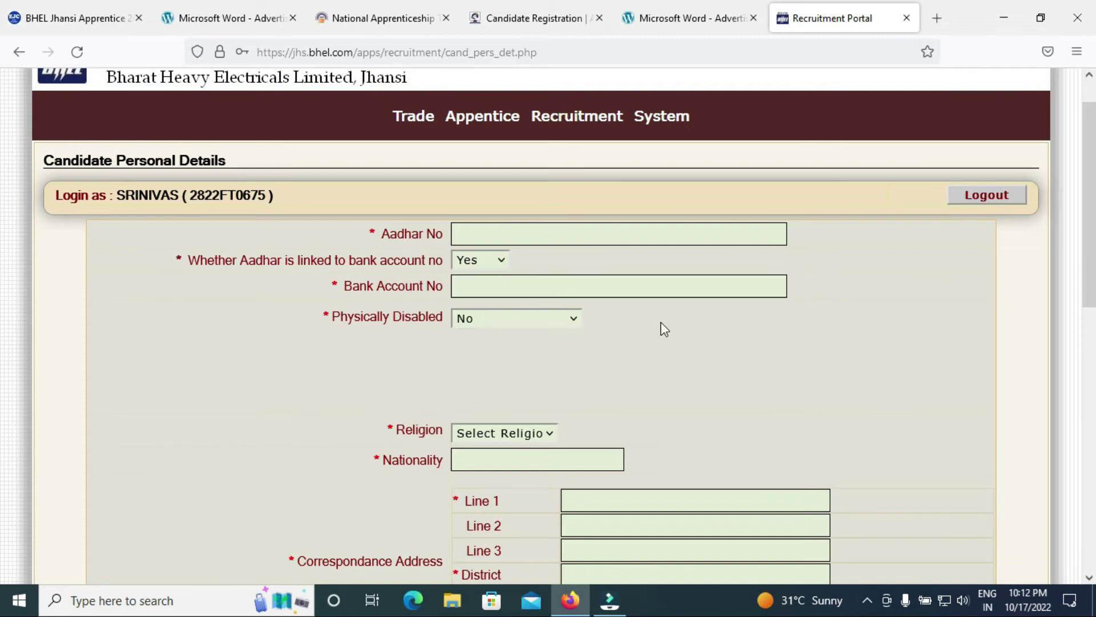
{"action": "scroll", "coordinate": [702, 330], "scroll_direction": "down", "scroll_amount": 3}
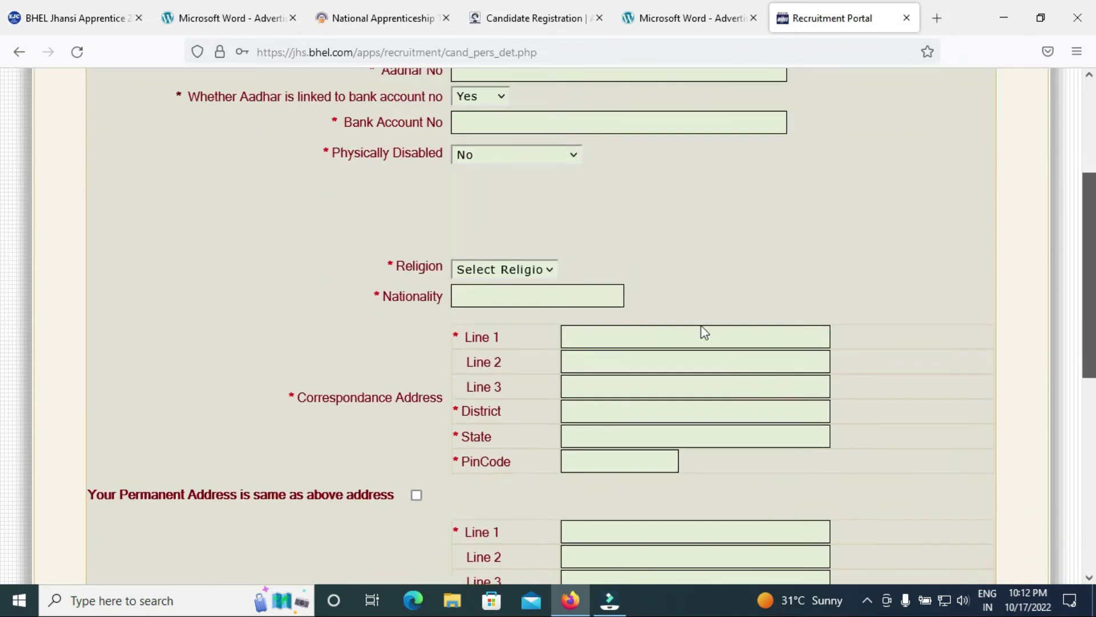
Set the religion to Hindu and go over the nationality and correspondence address fields, including the first line, district and state.
{"action": "left_click", "coordinate": [520, 269]}
{"action": "left_click", "coordinate": [485, 314]}
{"action": "left_click", "coordinate": [504, 296]}
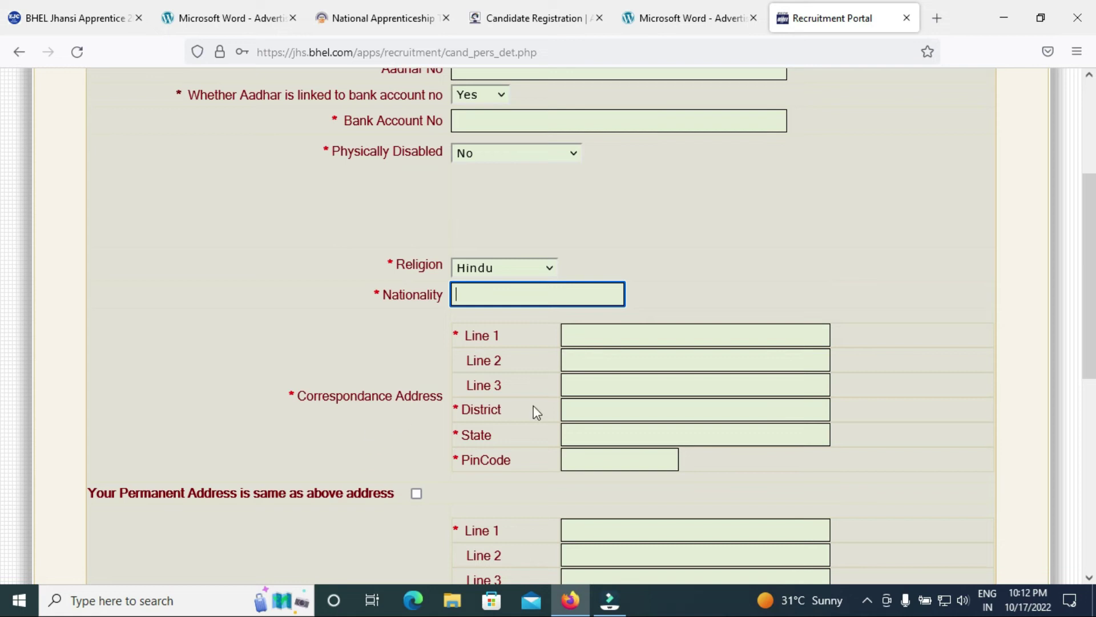
{"action": "double_click", "coordinate": [456, 334]}
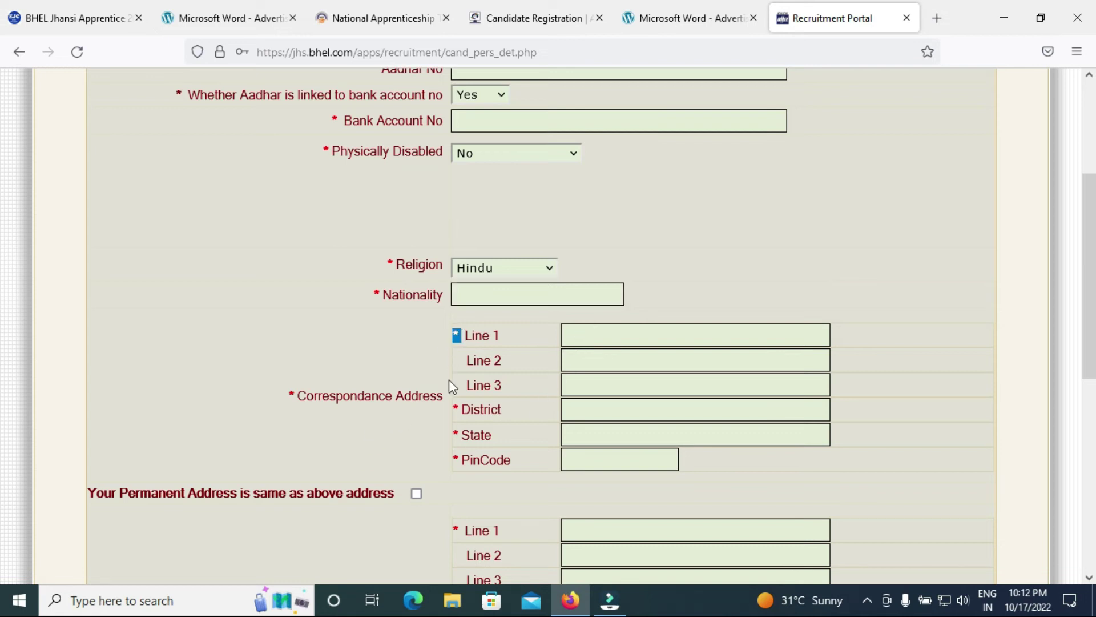
{"action": "left_click_drag", "start_coordinate": [468, 413], "coordinate": [461, 436]}
{"action": "left_click", "coordinate": [590, 334]}
{"action": "left_click", "coordinate": [592, 433]}
Review the permanent address, mobile and landline fields, and check the options for a relative employed at BHEL Jhansi.
{"action": "scroll", "coordinate": [3, 280], "scroll_direction": "down", "scroll_amount": 3}
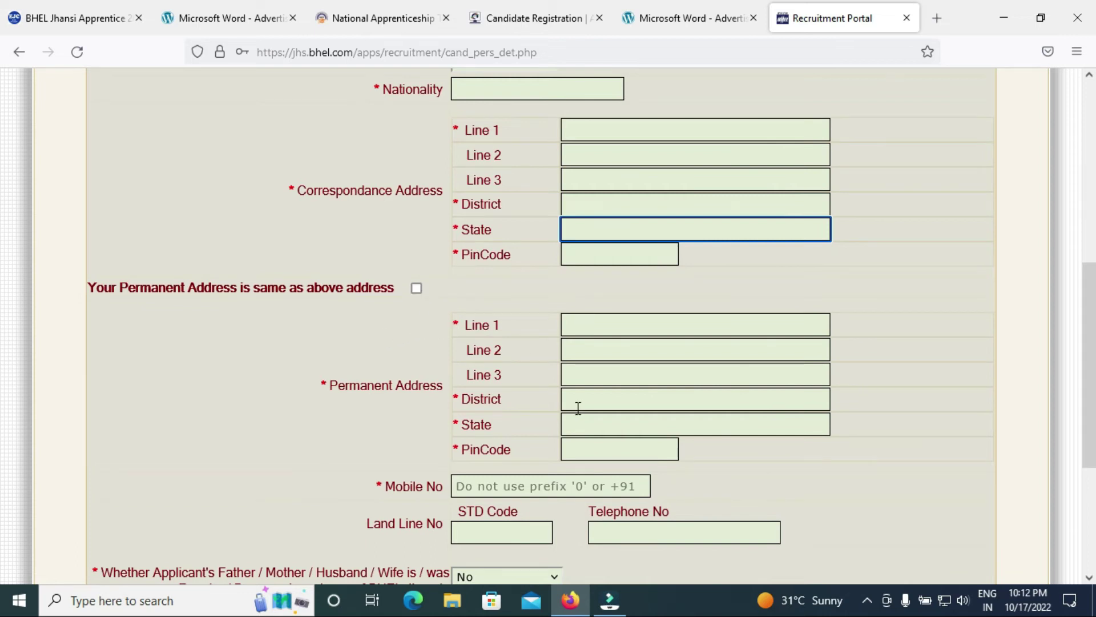
{"action": "scroll", "coordinate": [580, 421], "scroll_direction": "down", "scroll_amount": 2}
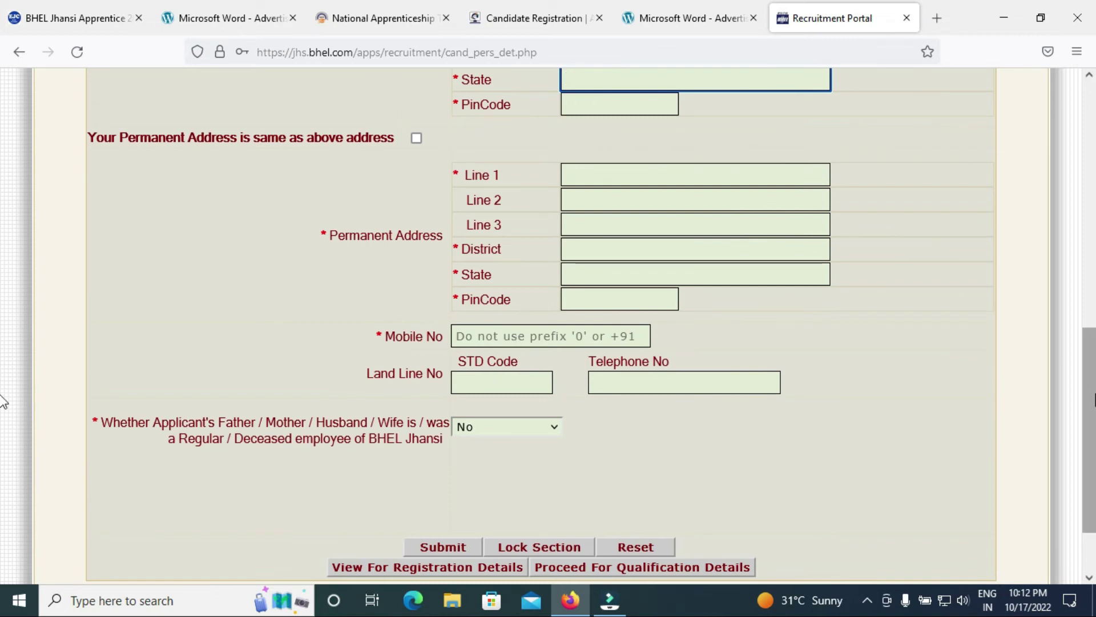
{"action": "scroll", "coordinate": [3, 437], "scroll_direction": "down", "scroll_amount": 2}
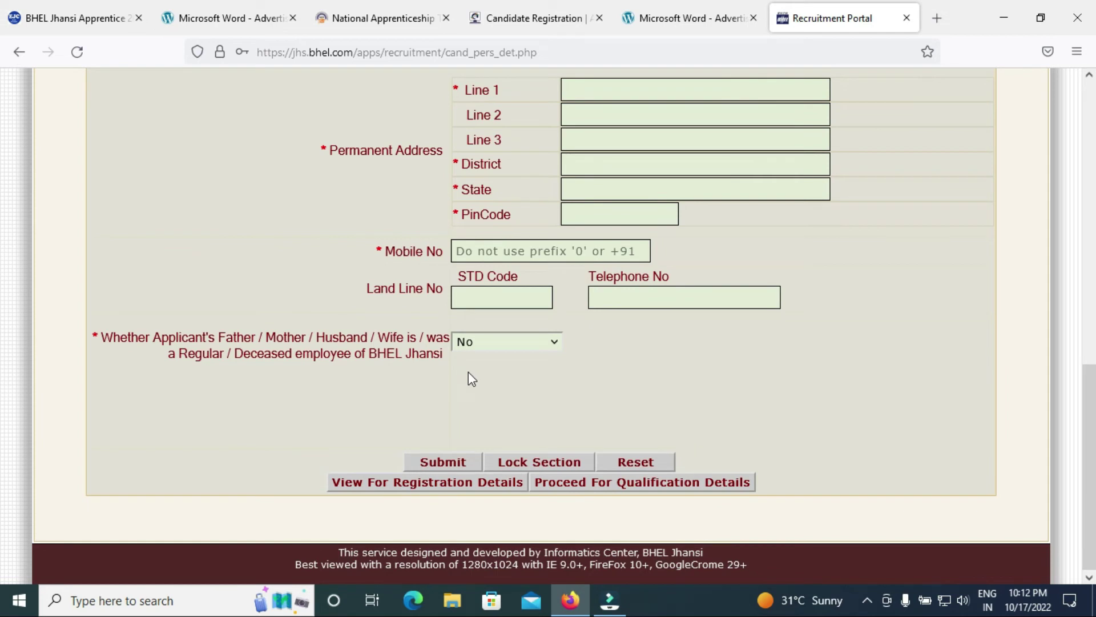
{"action": "left_click", "coordinate": [498, 346]}
{"action": "left_click", "coordinate": [636, 372]}
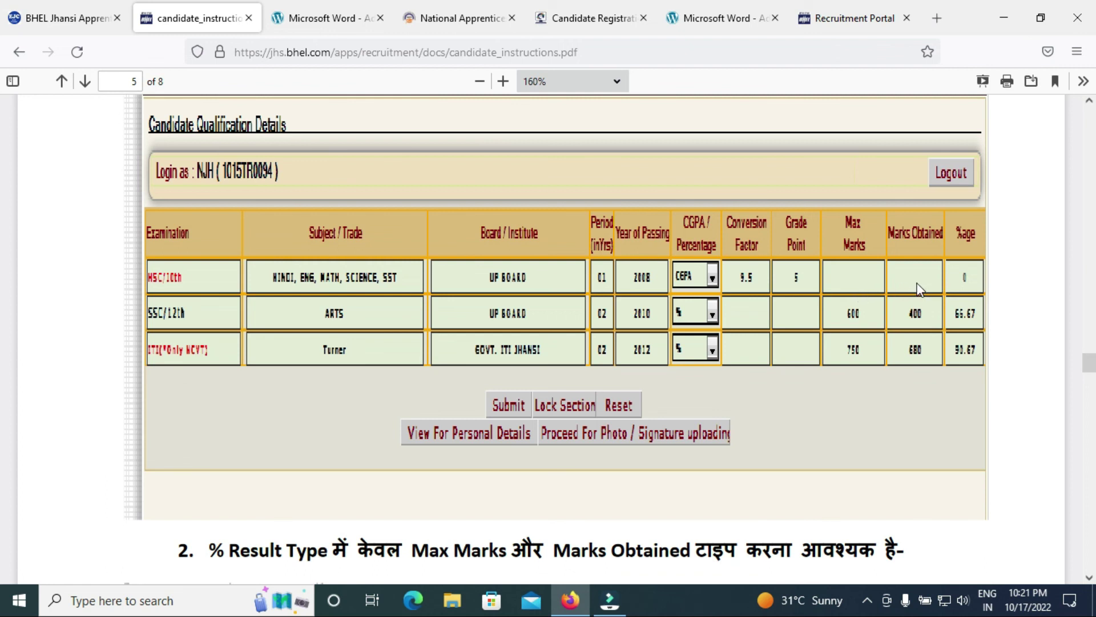
Read the candidate instructions on qualification marks, photo and signature upload, the declaration, and printing and posting the application form.
{"action": "scroll", "coordinate": [1090, 371], "scroll_direction": "down", "scroll_amount": 4}
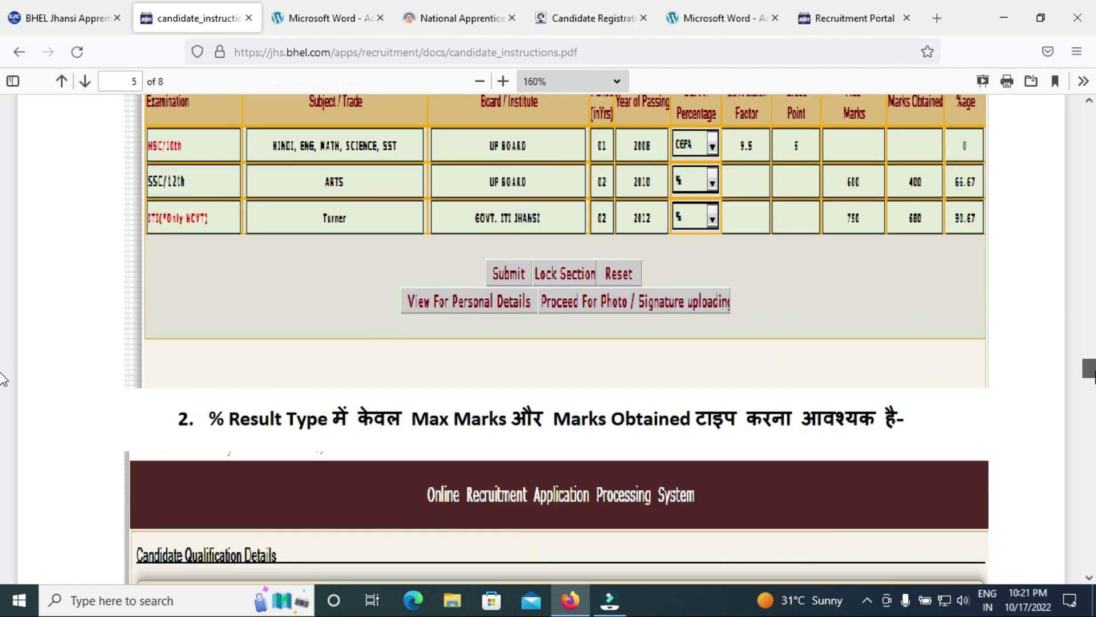
{"action": "scroll", "coordinate": [3, 386], "scroll_direction": "down", "scroll_amount": 4}
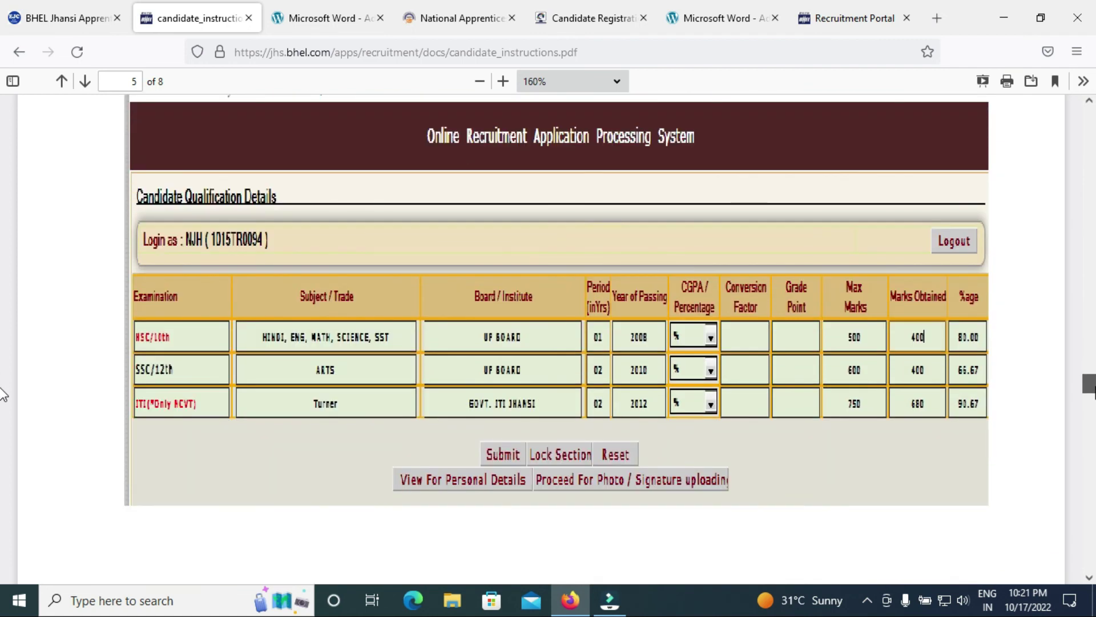
{"action": "scroll", "coordinate": [3, 399], "scroll_direction": "down", "scroll_amount": 8}
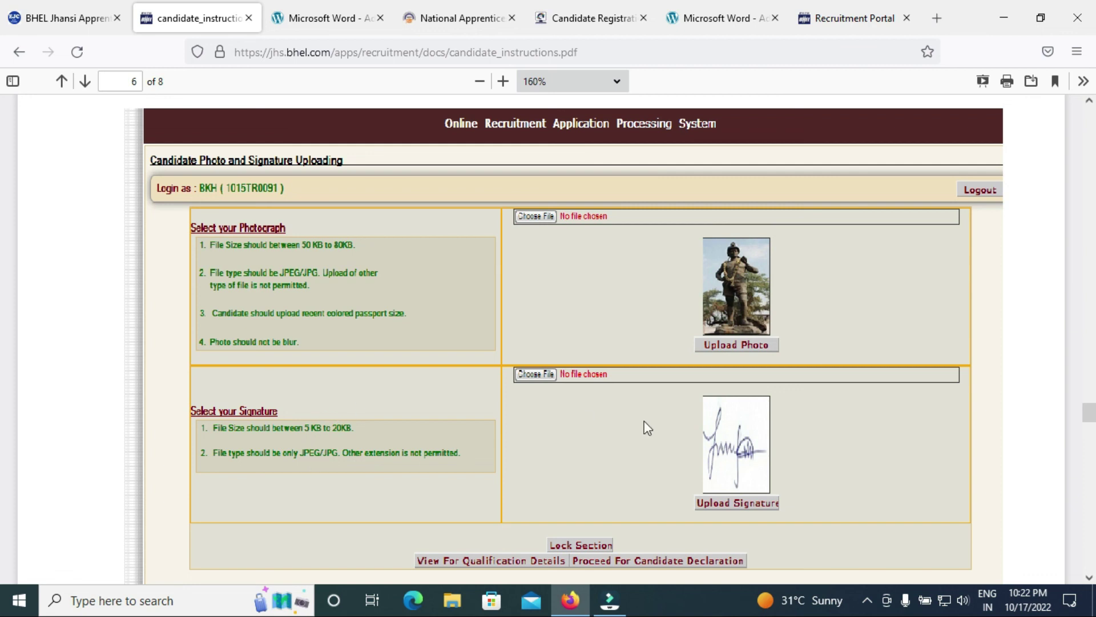
{"action": "scroll", "coordinate": [1006, 371], "scroll_direction": "down", "scroll_amount": 10}
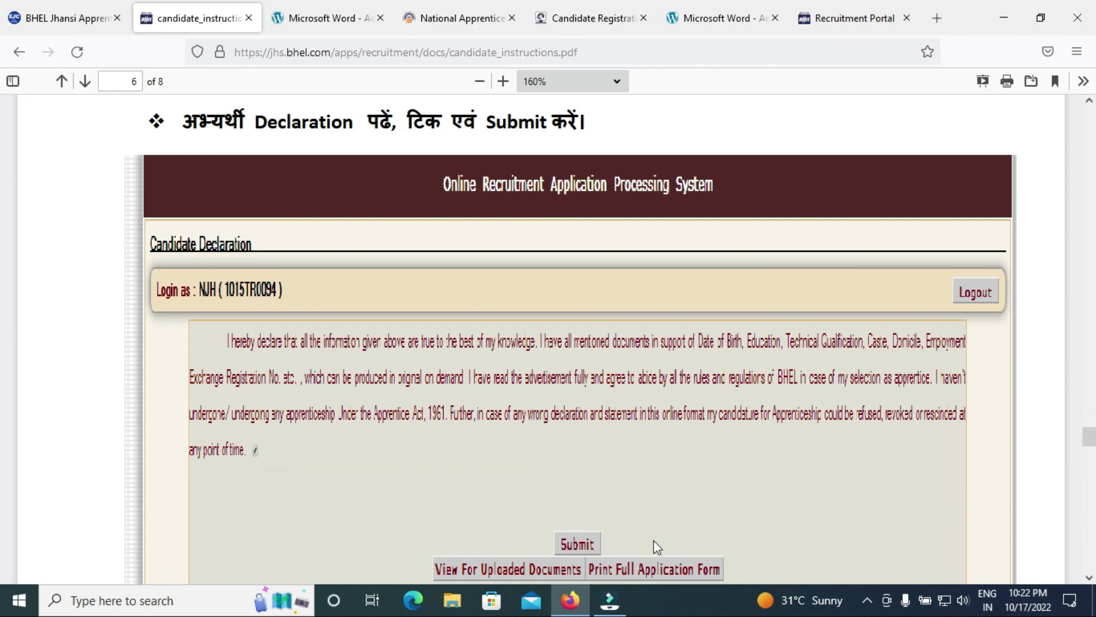
{"action": "scroll", "coordinate": [541, 339], "scroll_direction": "down", "scroll_amount": 8}
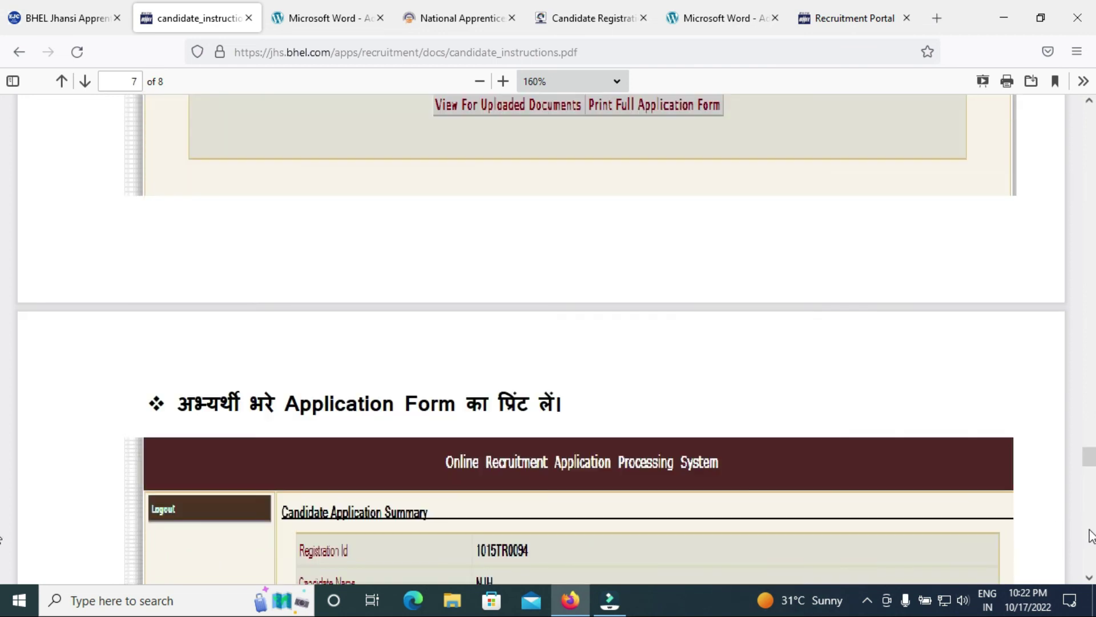
{"action": "scroll", "coordinate": [3, 473], "scroll_direction": "down", "scroll_amount": 3}
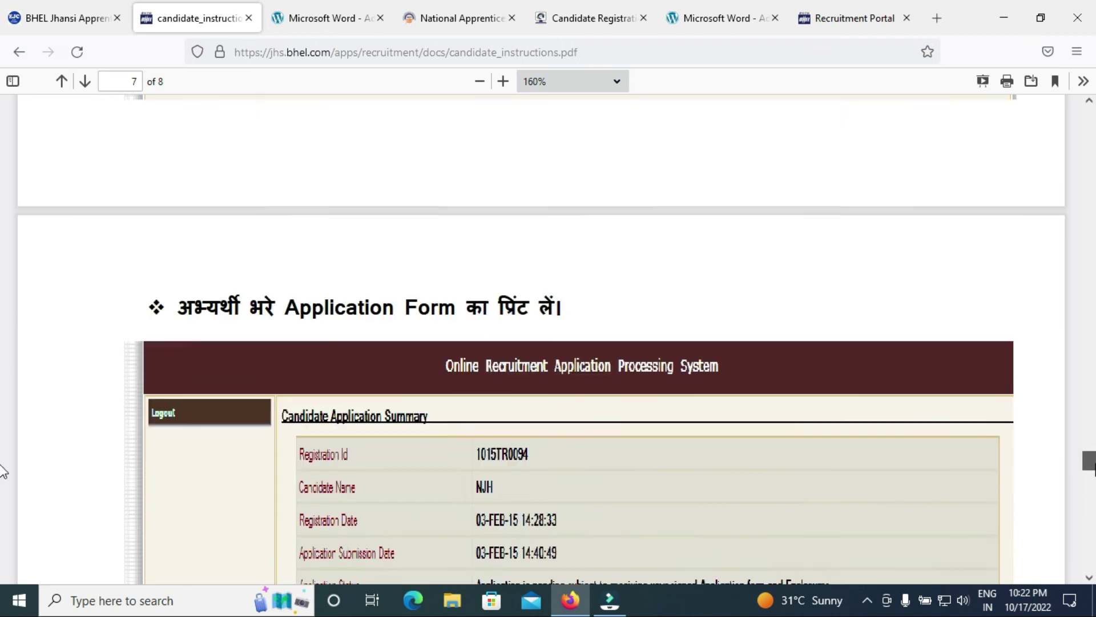
{"action": "scroll", "coordinate": [3, 473], "scroll_direction": "down", "scroll_amount": 3}
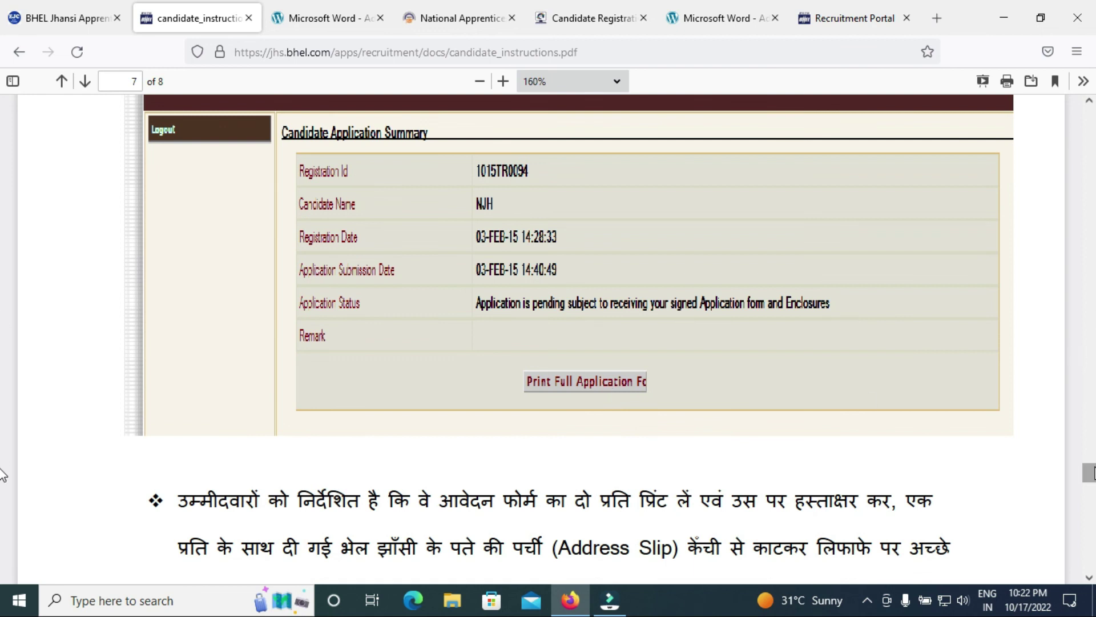
{"action": "scroll", "coordinate": [3, 484], "scroll_direction": "down", "scroll_amount": 3}
{"action": "scroll", "coordinate": [2, 485], "scroll_direction": "down", "scroll_amount": 2}
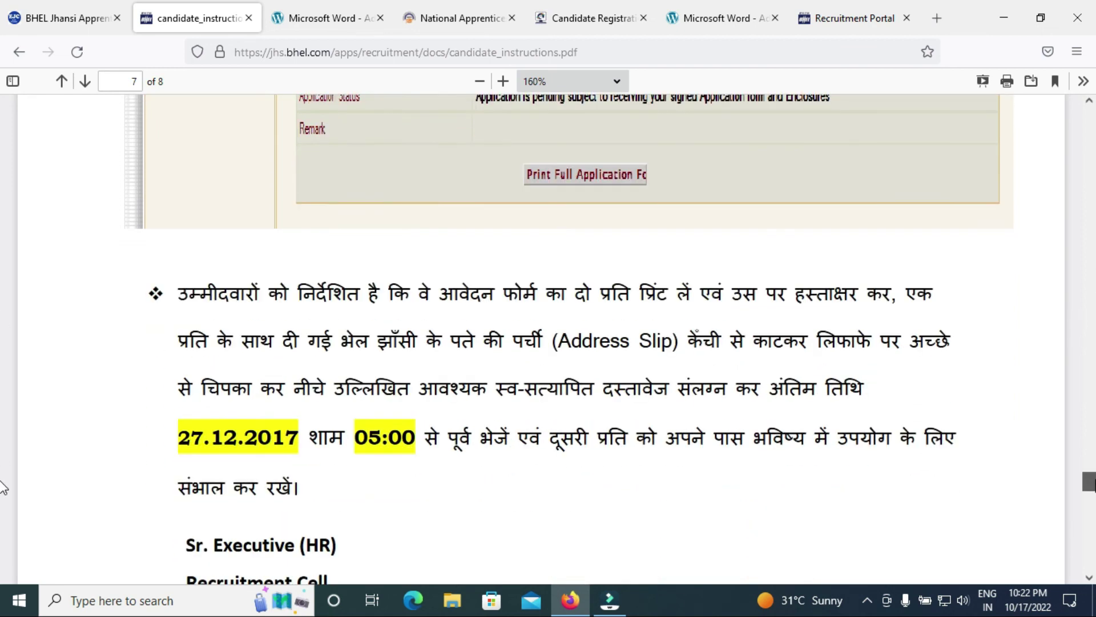
Go back through the earlier pages of the candidate instructions and switch to the technician and graduate apprentice advertisement PDF.
{"action": "scroll", "coordinate": [3, 445], "scroll_direction": "up", "scroll_amount": 10}
{"action": "scroll", "coordinate": [3, 406], "scroll_direction": "up", "scroll_amount": 20}
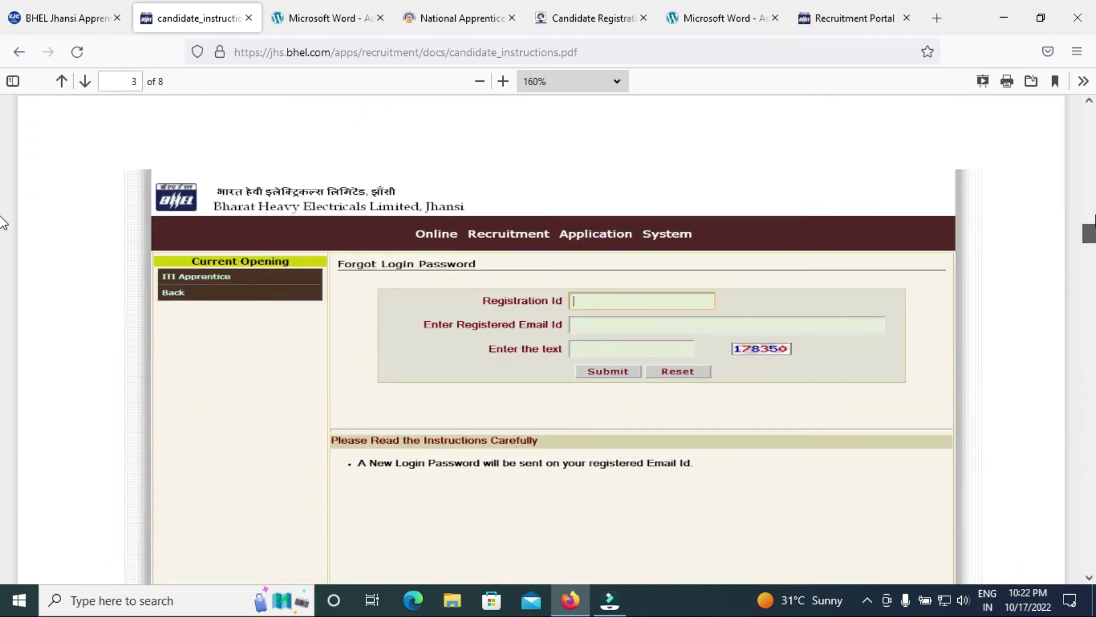
{"action": "left_click", "coordinate": [685, 8]}
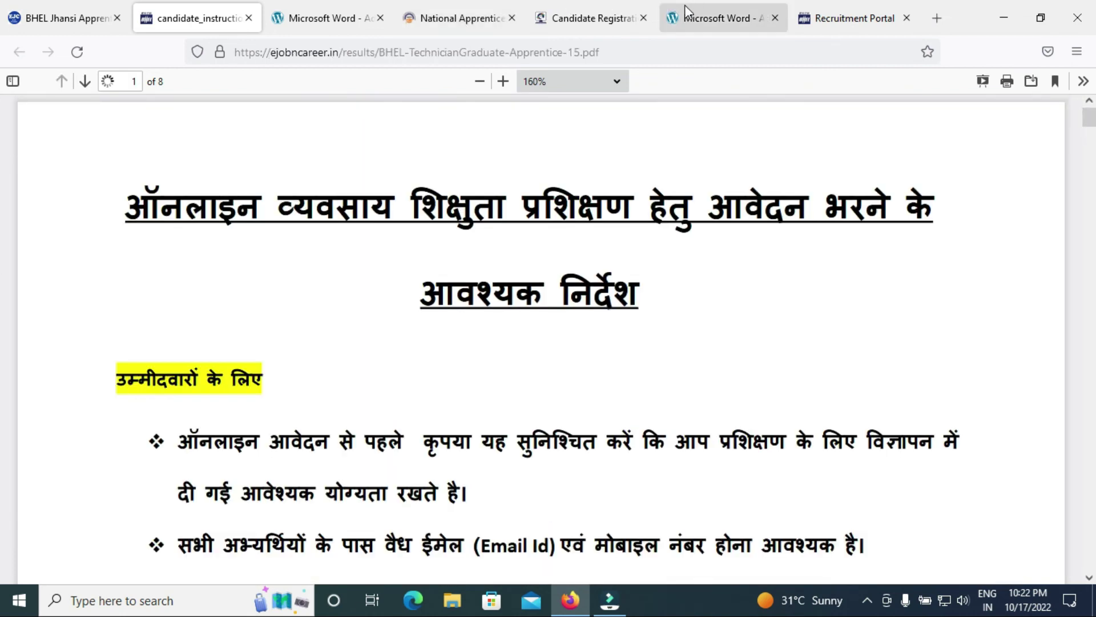